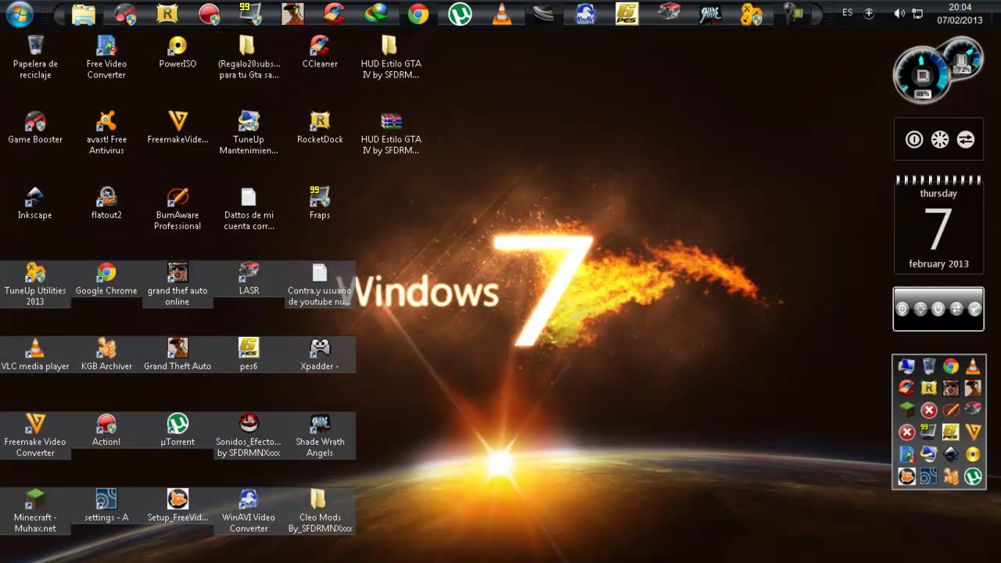
{"action": "left_click", "coordinate": [499, 336]}
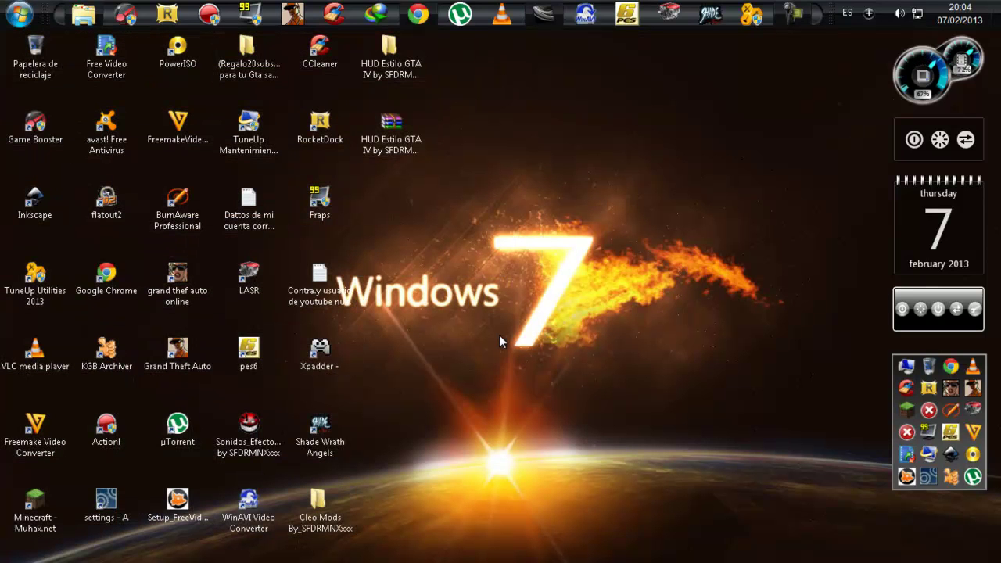
{"action": "left_click_drag", "start_coordinate": [476, 239], "coordinate": [7, 487]}
{"action": "left_click_drag", "start_coordinate": [516, 560], "coordinate": [5, 17]}
{"action": "left_click_drag", "start_coordinate": [500, 214], "coordinate": [2, 500]}
{"action": "left_click", "coordinate": [595, 508]}
Switch to Chrome and download CLEO4_setup.exe from its 4shared page with the free download option.
{"action": "left_click", "coordinate": [427, 19]}
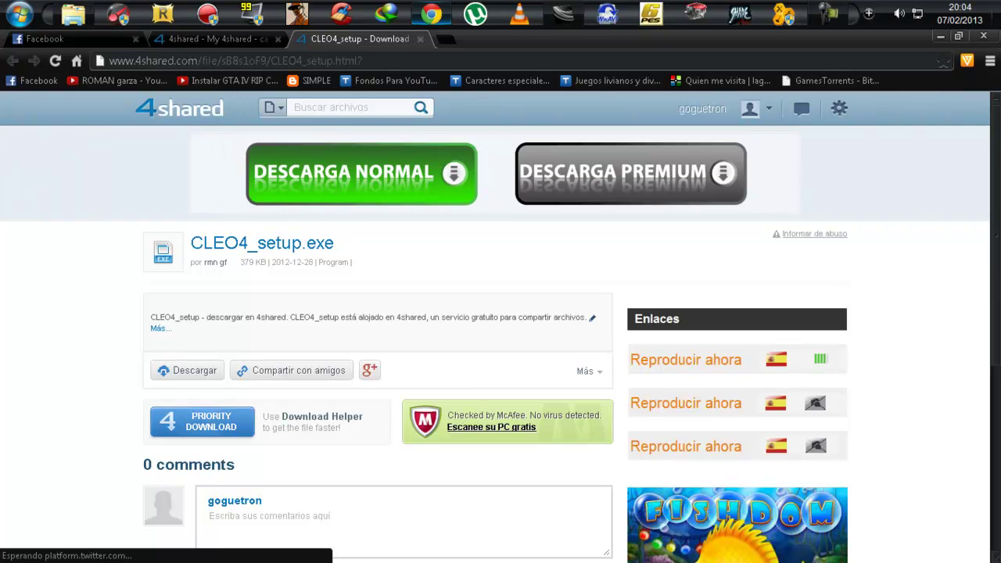
{"action": "scroll", "coordinate": [996, 271], "scroll_direction": "down", "scroll_amount": 1}
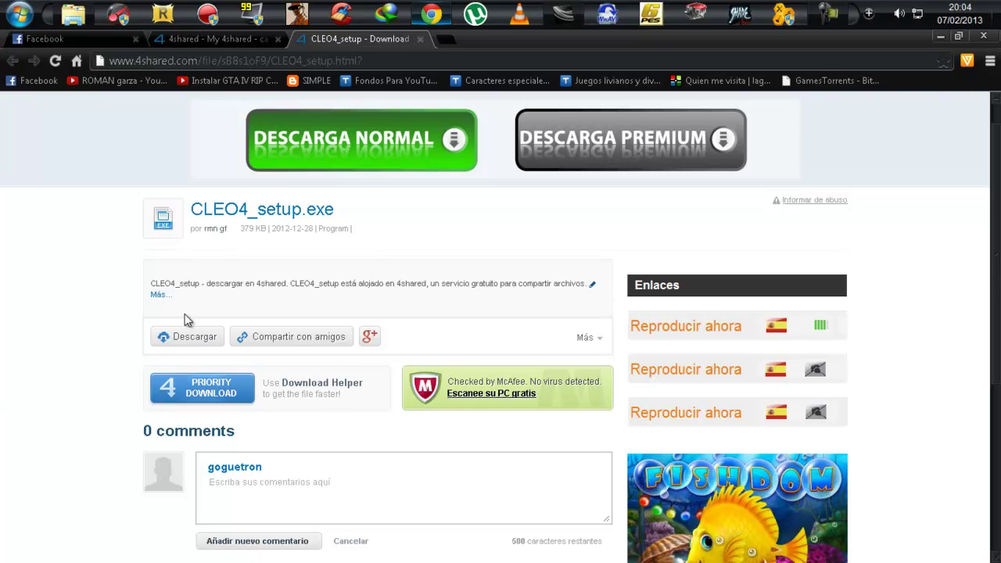
{"action": "left_click", "coordinate": [205, 341]}
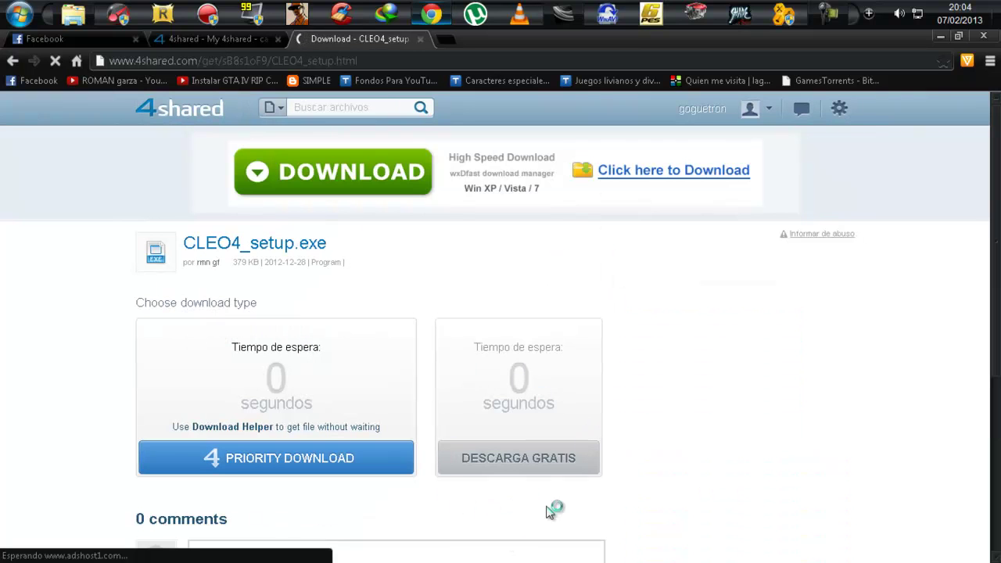
{"action": "left_click", "coordinate": [532, 465]}
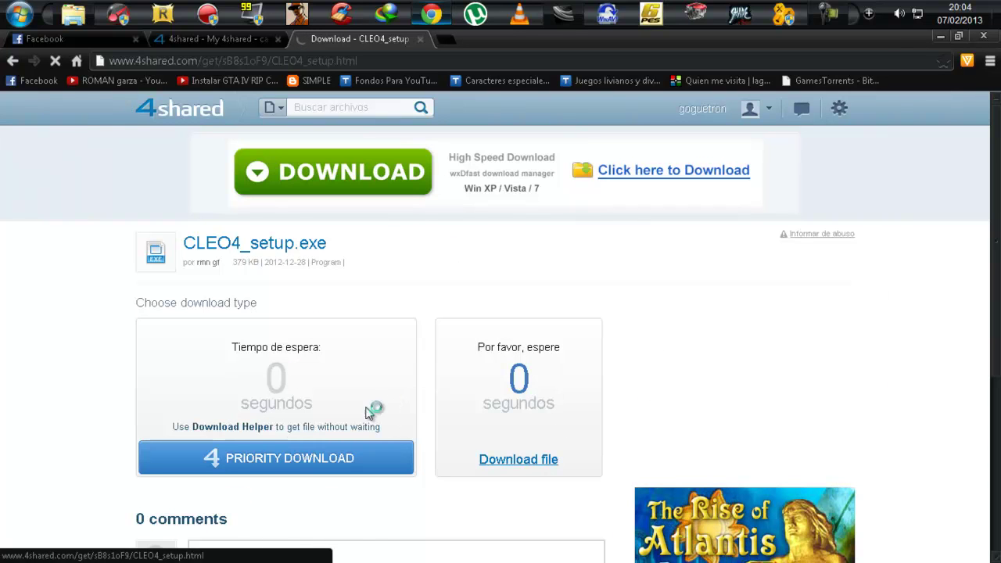
{"action": "left_click", "coordinate": [262, 459]}
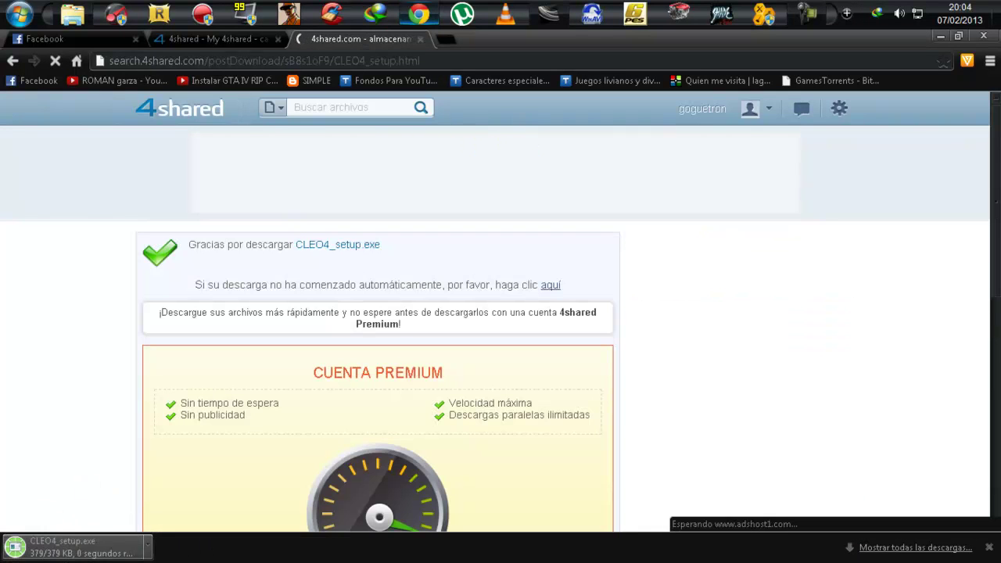
Cancel the CLEO4_setup.exe download and close the browser.
{"action": "left_click", "coordinate": [149, 546]}
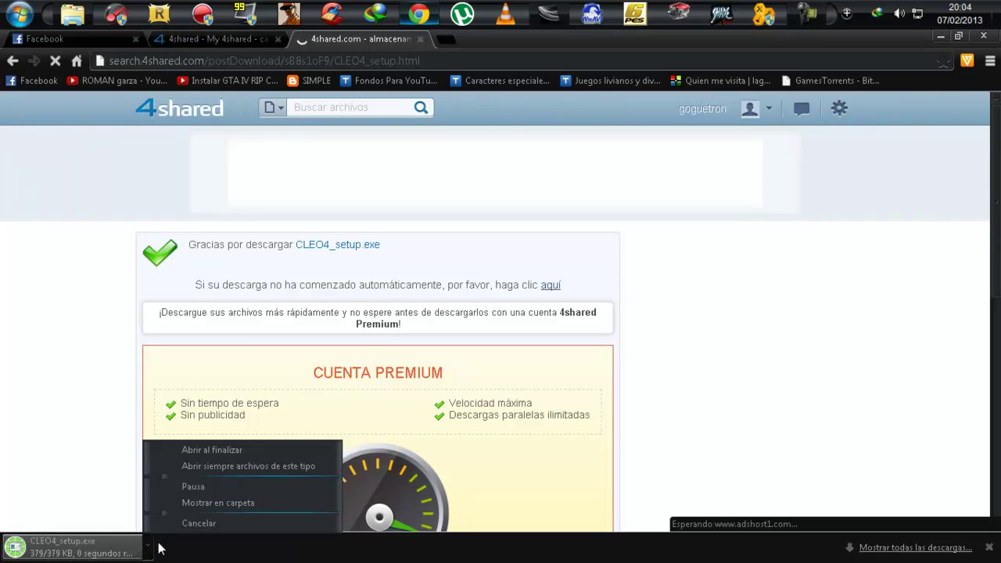
{"action": "left_click", "coordinate": [196, 524]}
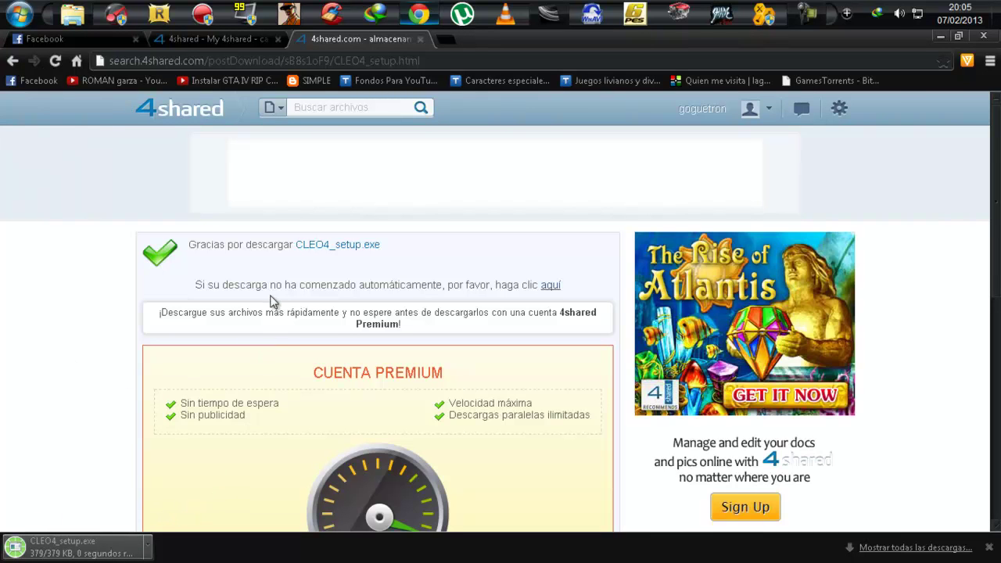
{"action": "left_click", "coordinate": [420, 39]}
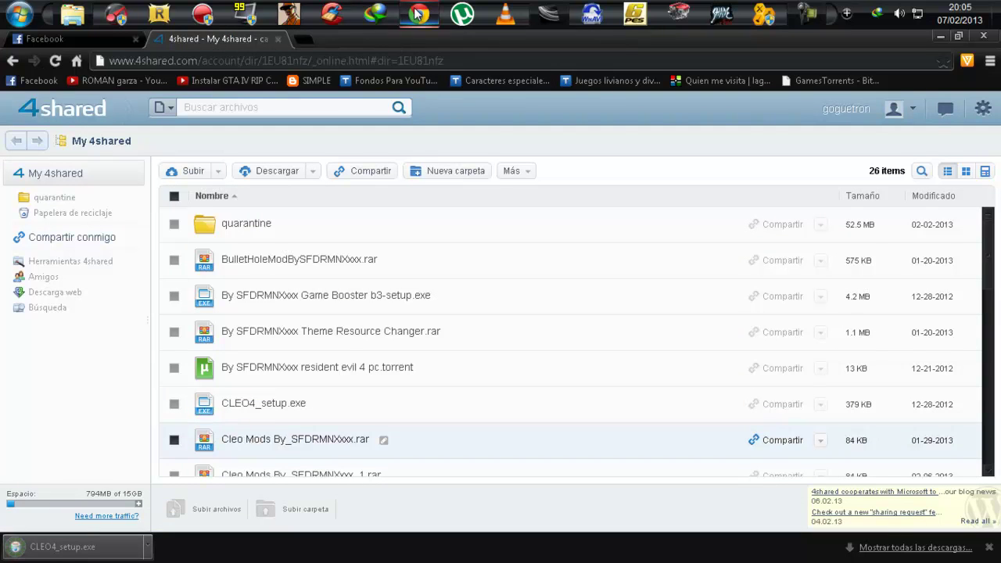
{"action": "left_click", "coordinate": [990, 550]}
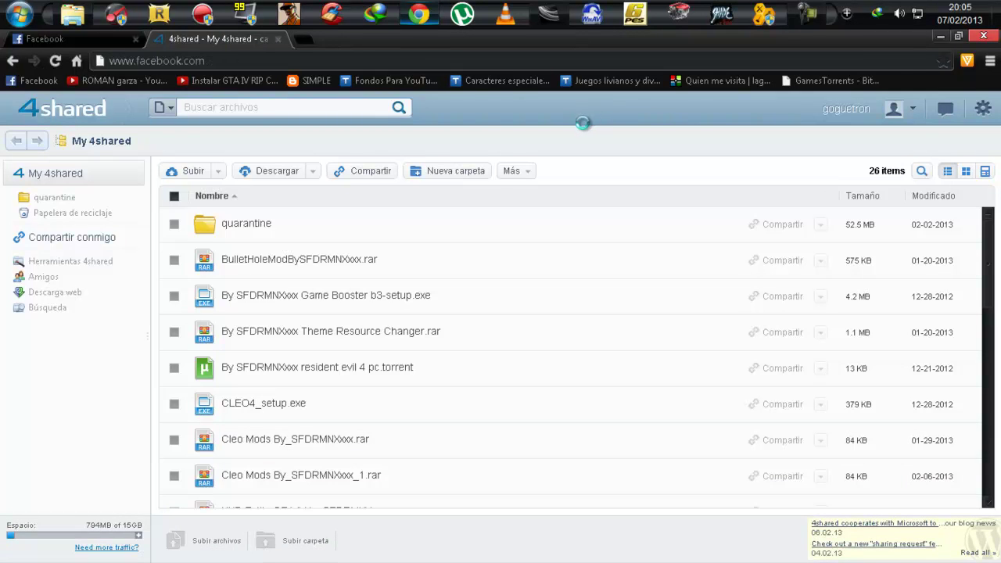
{"action": "left_click", "coordinate": [984, 36]}
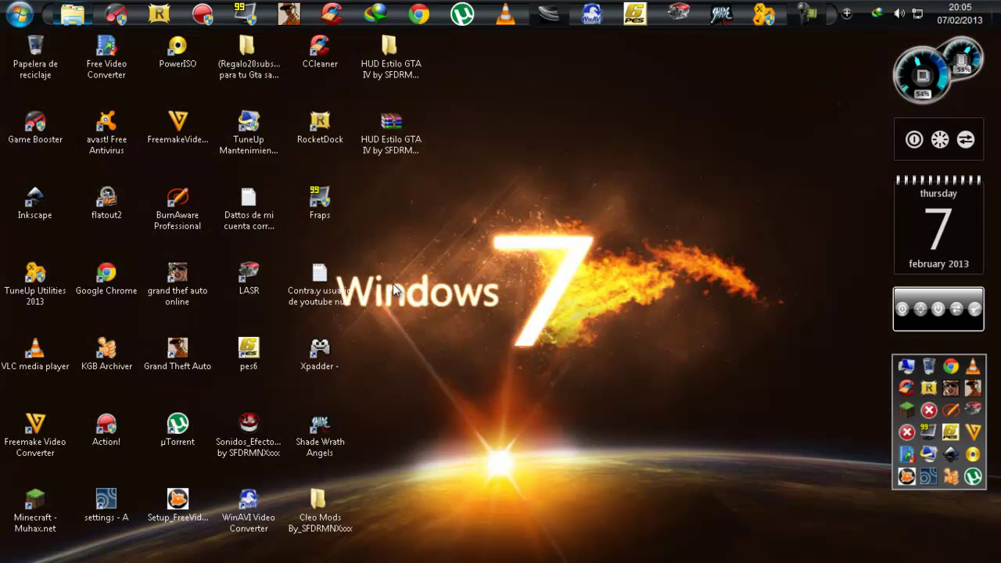
Switch to Windows Explorer and launch the CLEO4_setup installer from the GTA INSTALADOR RIP folder.
{"action": "left_click", "coordinate": [72, 14]}
{"action": "left_click_drag", "start_coordinate": [592, 348], "coordinate": [140, 346]}
{"action": "left_click", "coordinate": [140, 346]}
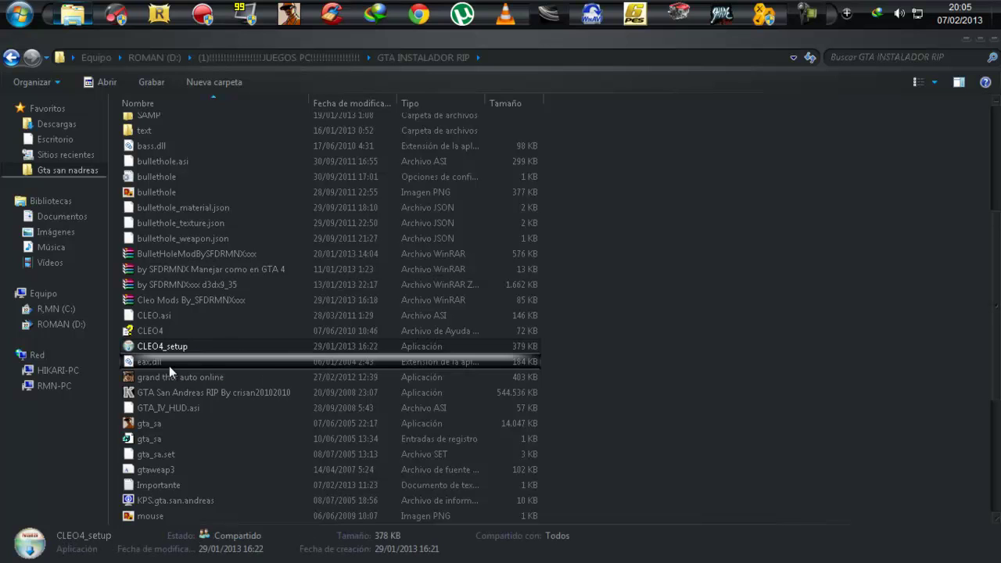
{"action": "double_click", "coordinate": [215, 348]}
{"action": "left_click", "coordinate": [543, 317]}
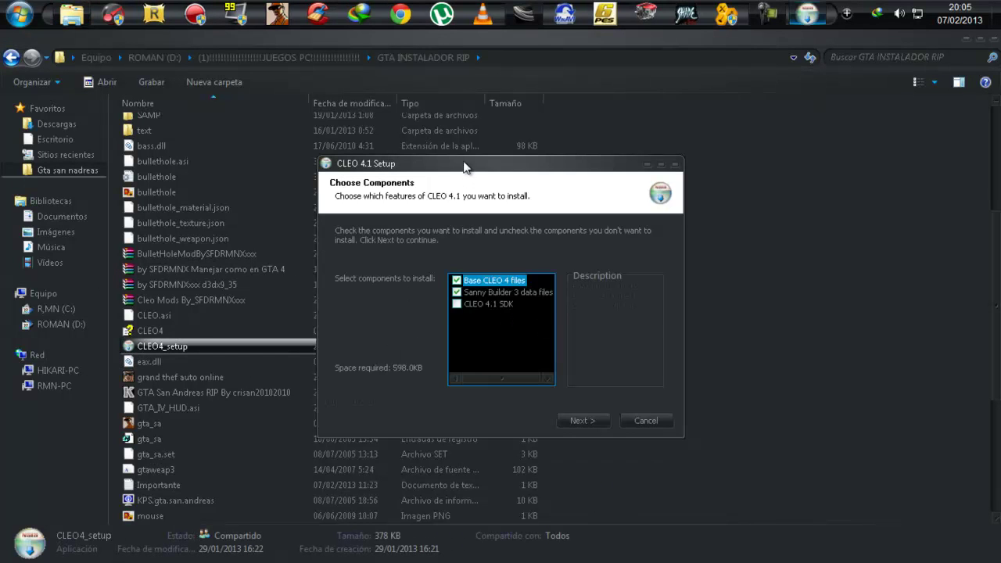
Accept Base CLEO 4 files and Sanny Builder 3 data files as the components to install, leaving out the CLEO 4.1 SDK.
{"action": "left_click_drag", "start_coordinate": [465, 169], "coordinate": [461, 151]}
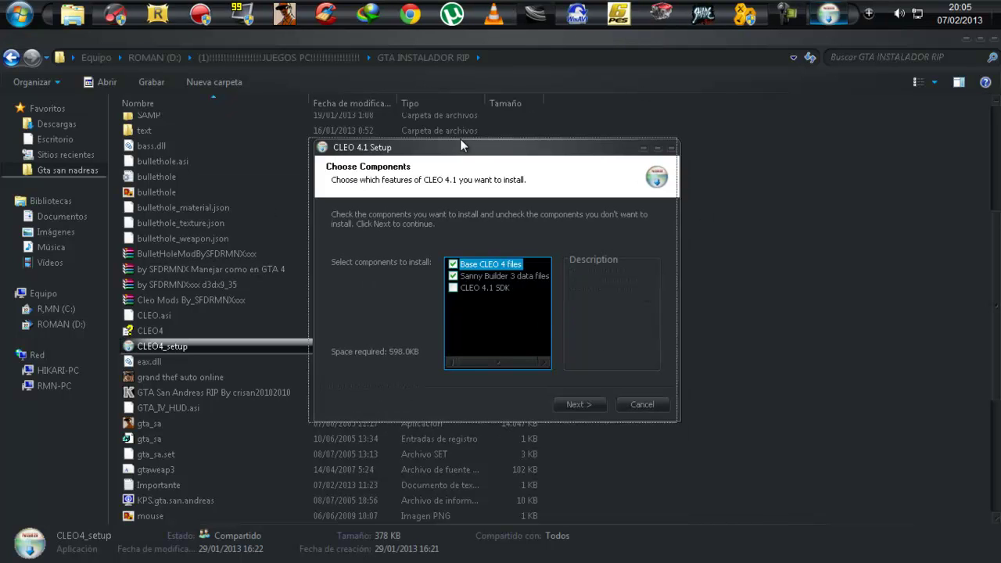
{"action": "left_click_drag", "start_coordinate": [469, 142], "coordinate": [450, 137]}
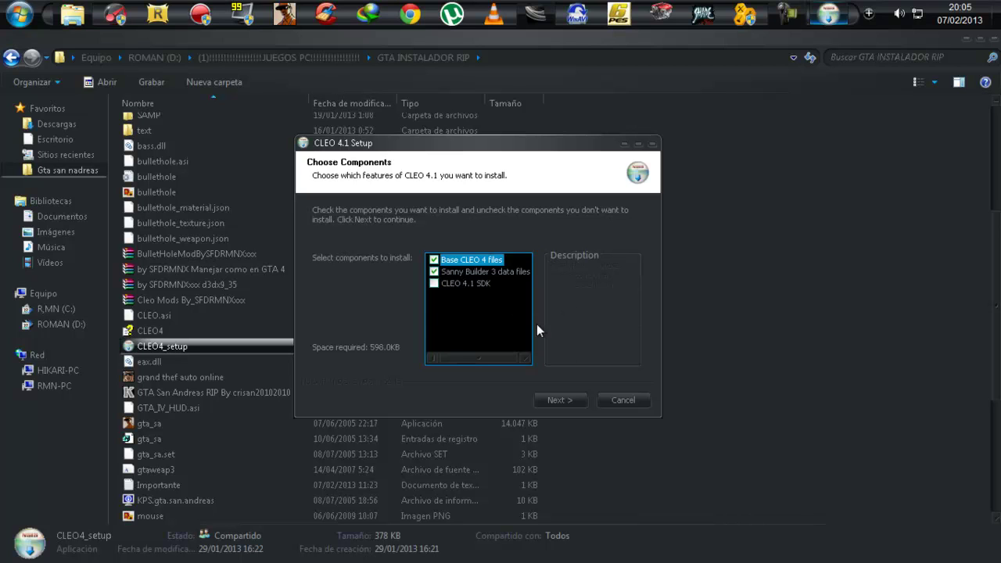
{"action": "left_click", "coordinate": [557, 399]}
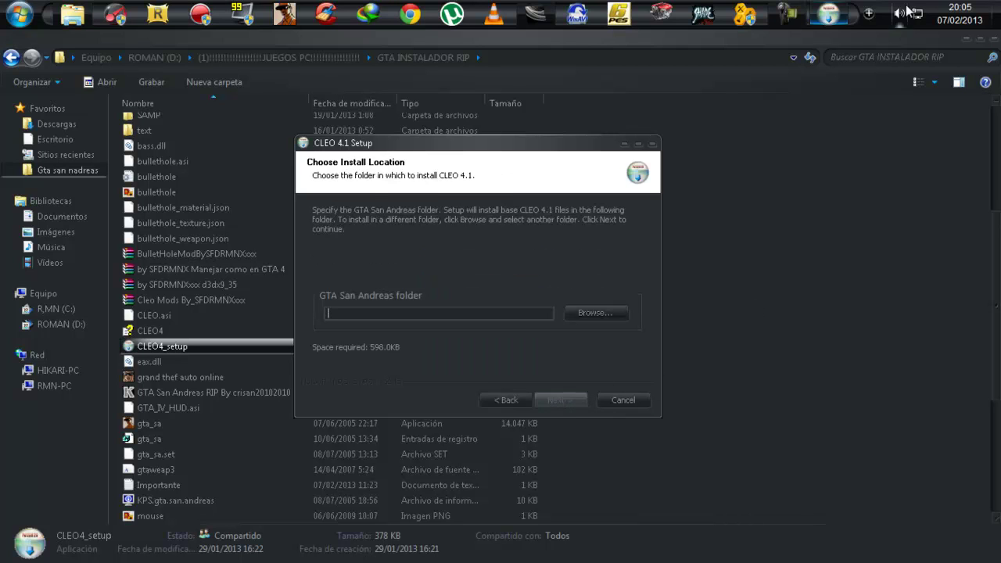
{"action": "left_click", "coordinate": [791, 12]}
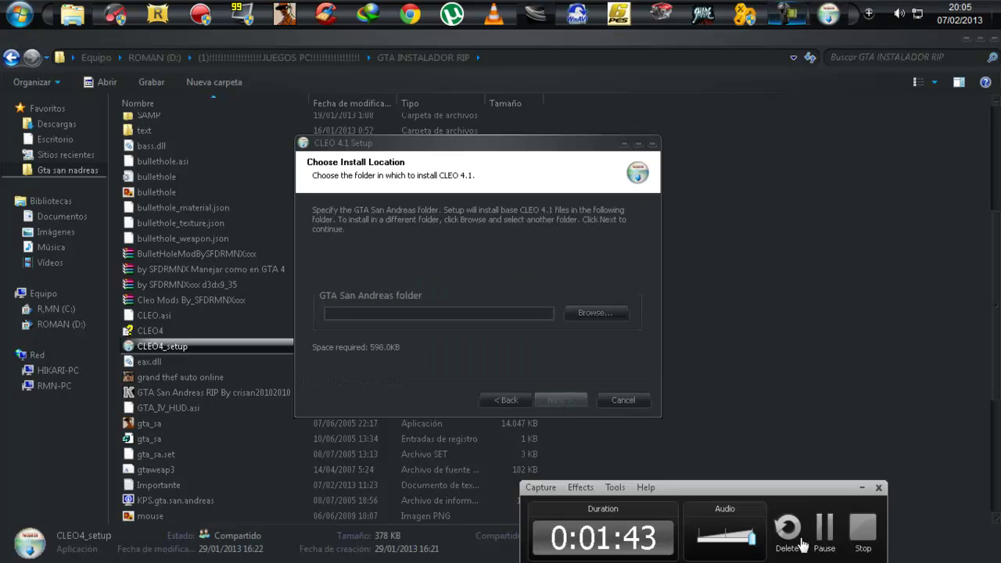
{"action": "left_click", "coordinate": [817, 538]}
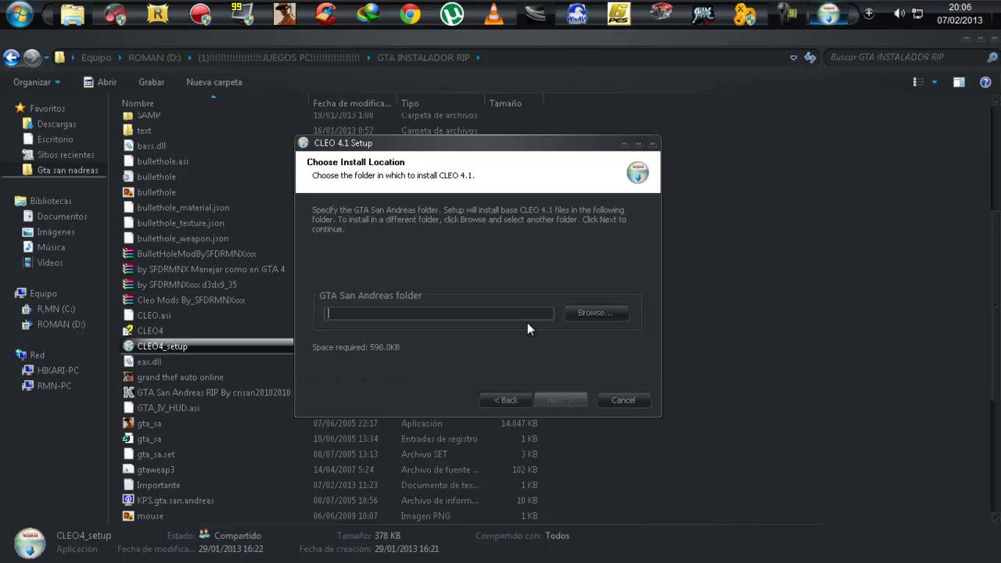
Start browsing for the GTA San Andreas folder and expand drive D: under Equipo.
{"action": "left_click", "coordinate": [613, 313]}
{"action": "left_click_drag", "start_coordinate": [548, 196], "coordinate": [449, 144]}
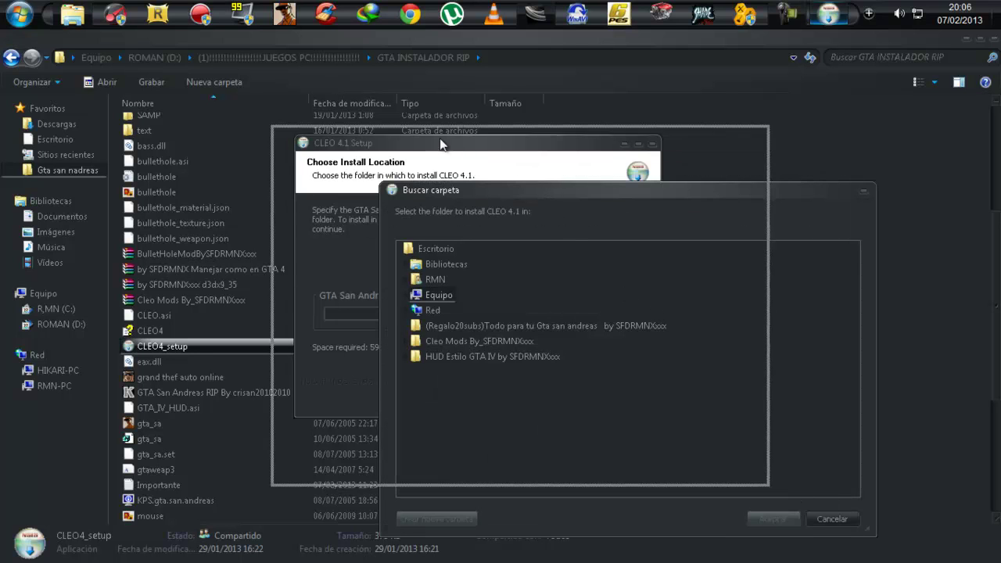
{"action": "left_click", "coordinate": [326, 242]}
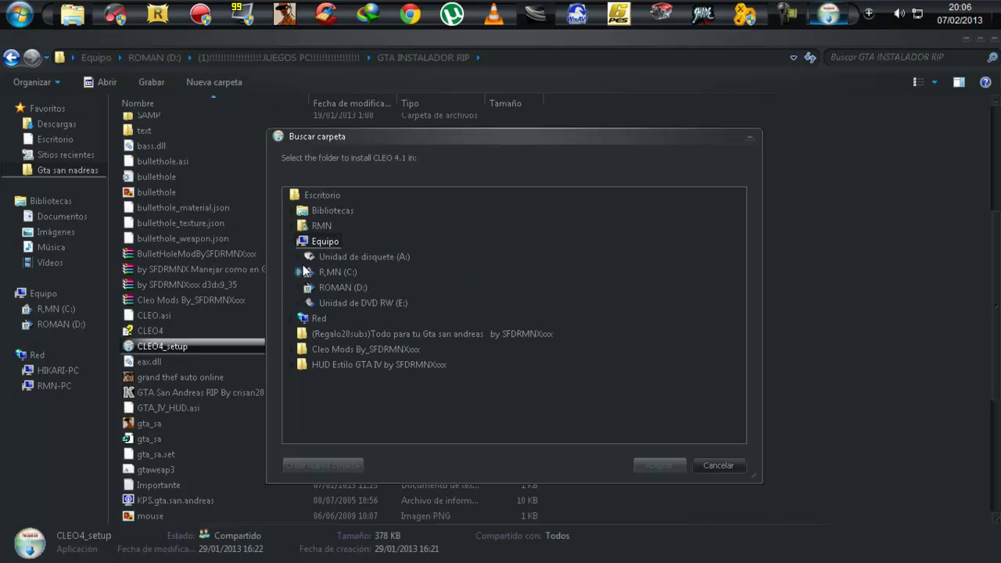
{"action": "left_click", "coordinate": [331, 212]}
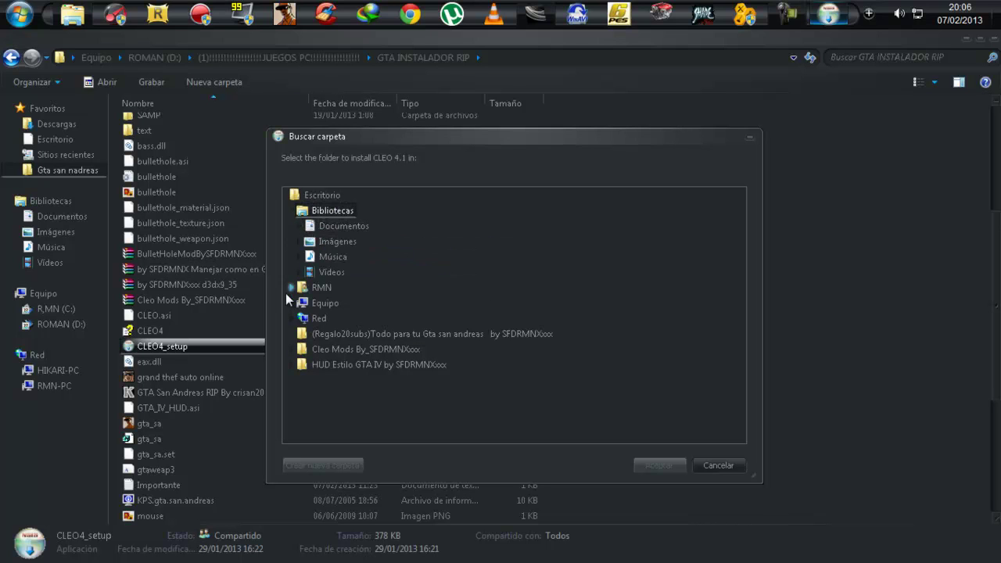
{"action": "left_click", "coordinate": [321, 306]}
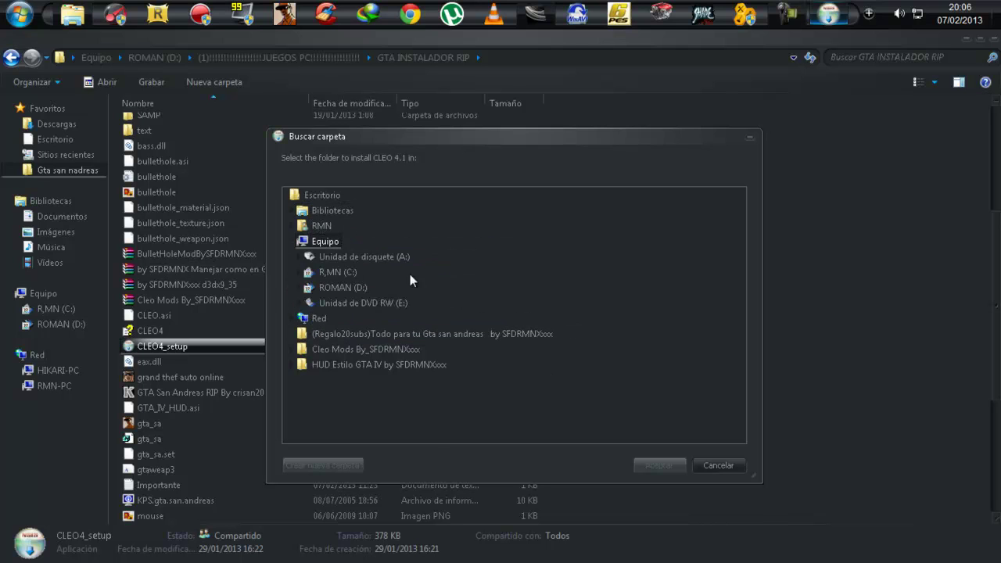
{"action": "left_click", "coordinate": [328, 289]}
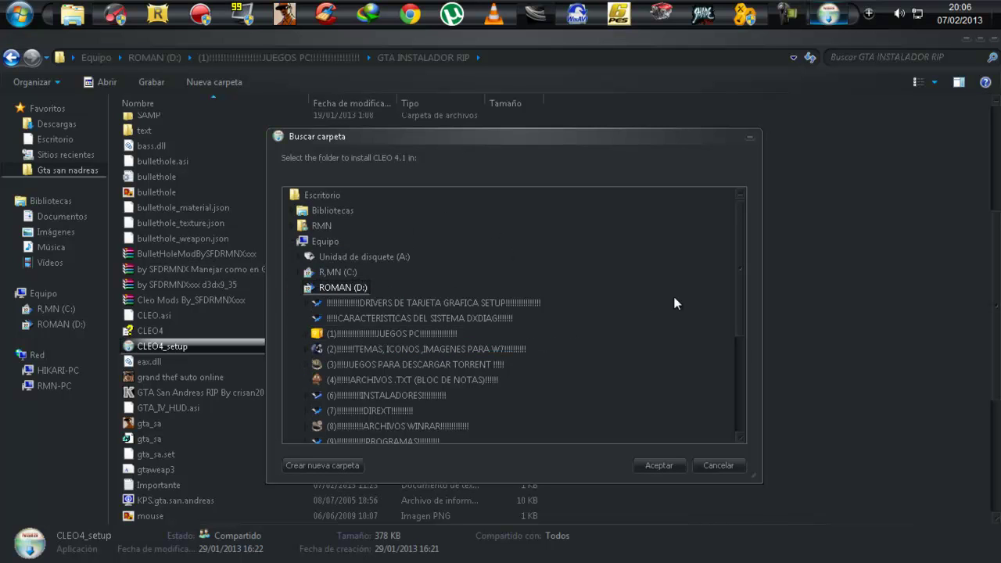
Set GTA INSTALADOR RIP inside the JUEGOS PC folder as the CLEO 4.1 install location and continue the setup.
{"action": "left_click_drag", "start_coordinate": [735, 295], "coordinate": [740, 317]}
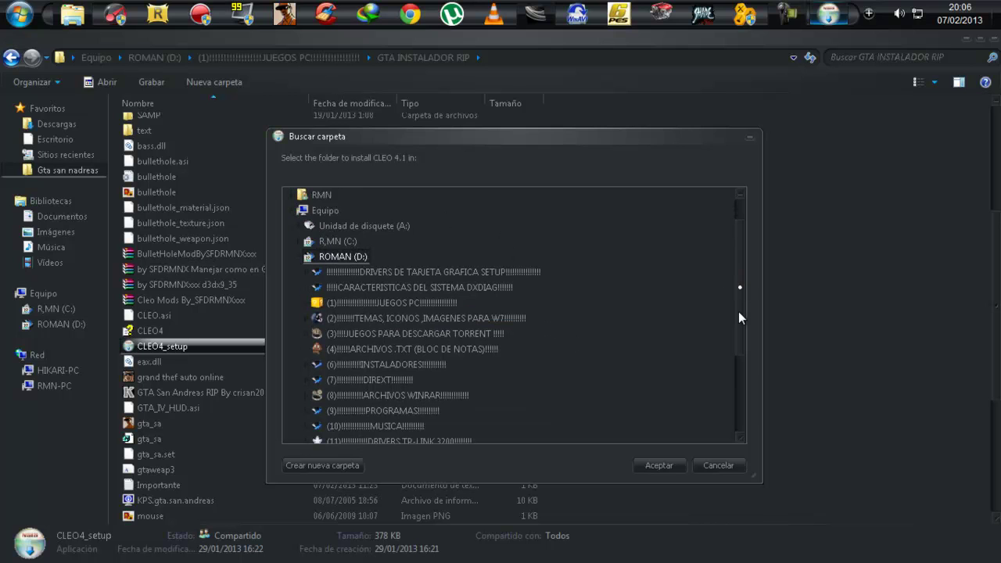
{"action": "left_click", "coordinate": [391, 303]}
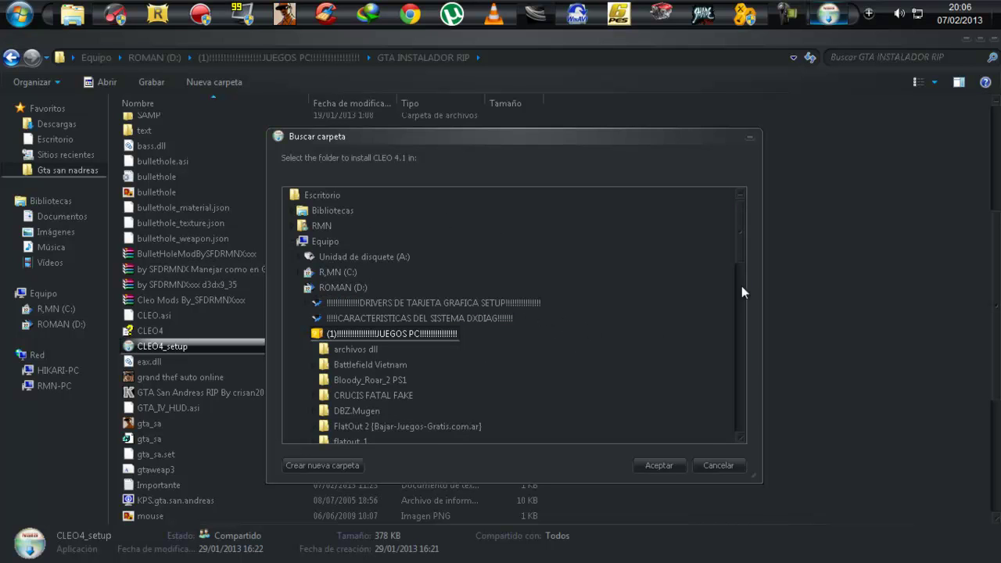
{"action": "left_click_drag", "start_coordinate": [738, 246], "coordinate": [739, 296]}
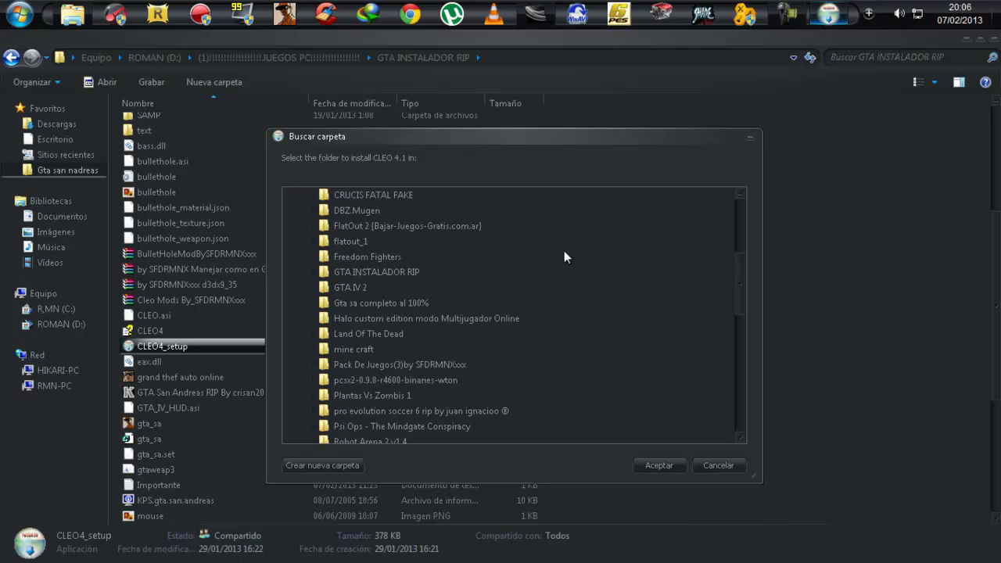
{"action": "left_click", "coordinate": [375, 271]}
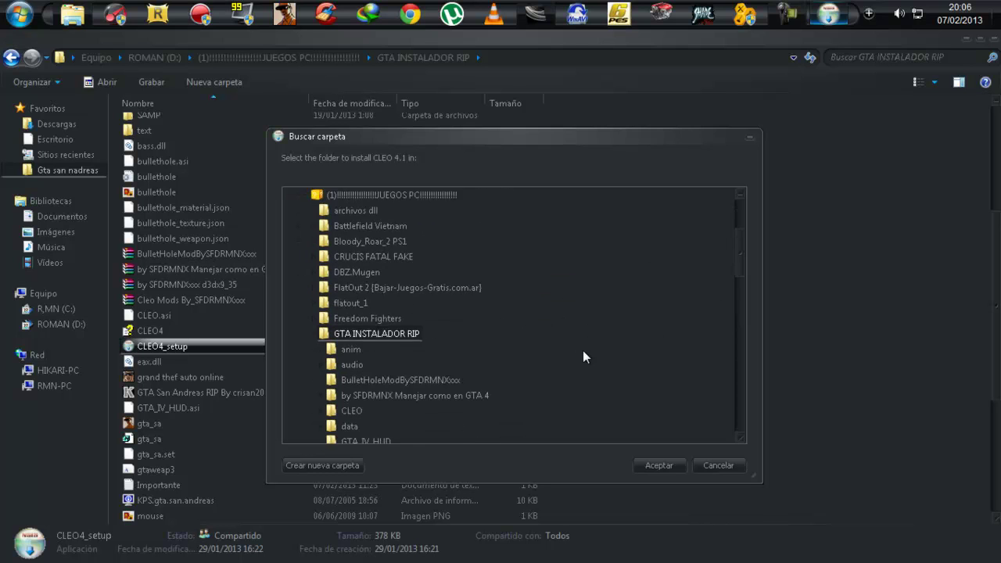
{"action": "scroll", "coordinate": [583, 350], "scroll_direction": "down", "scroll_amount": 1}
{"action": "mouse_move", "coordinate": [737, 254]}
{"action": "left_mouse_down"}
{"action": "mouse_move", "coordinate": [741, 282]}
{"action": "mouse_move", "coordinate": [740, 258]}
{"action": "left_mouse_up"}
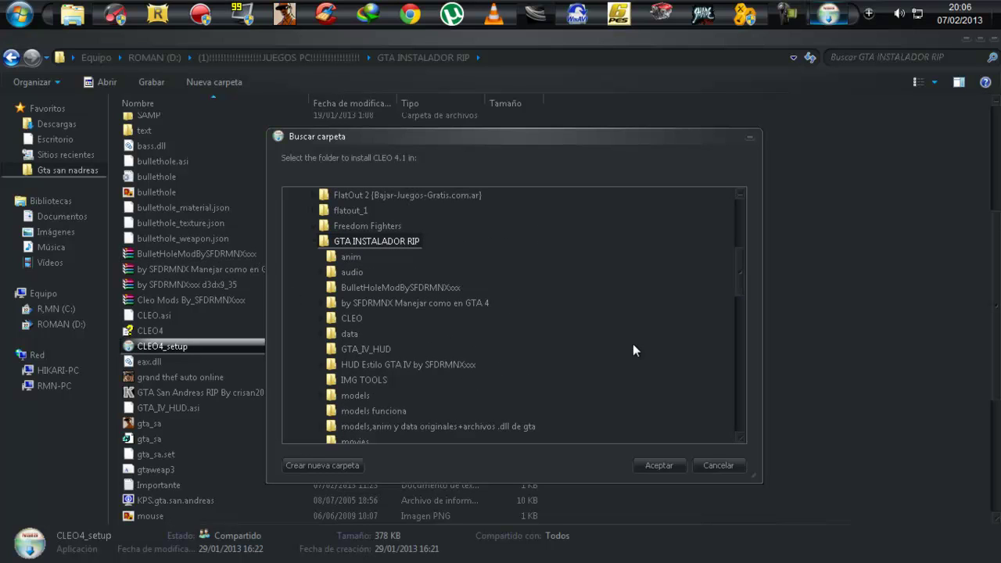
{"action": "left_click_drag", "start_coordinate": [737, 273], "coordinate": [735, 303]}
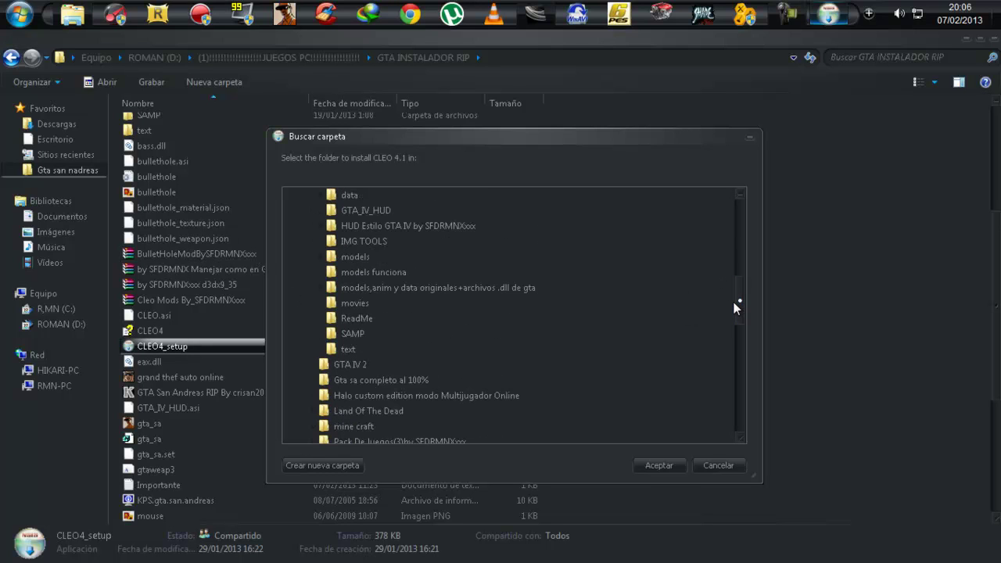
{"action": "left_click", "coordinate": [663, 463]}
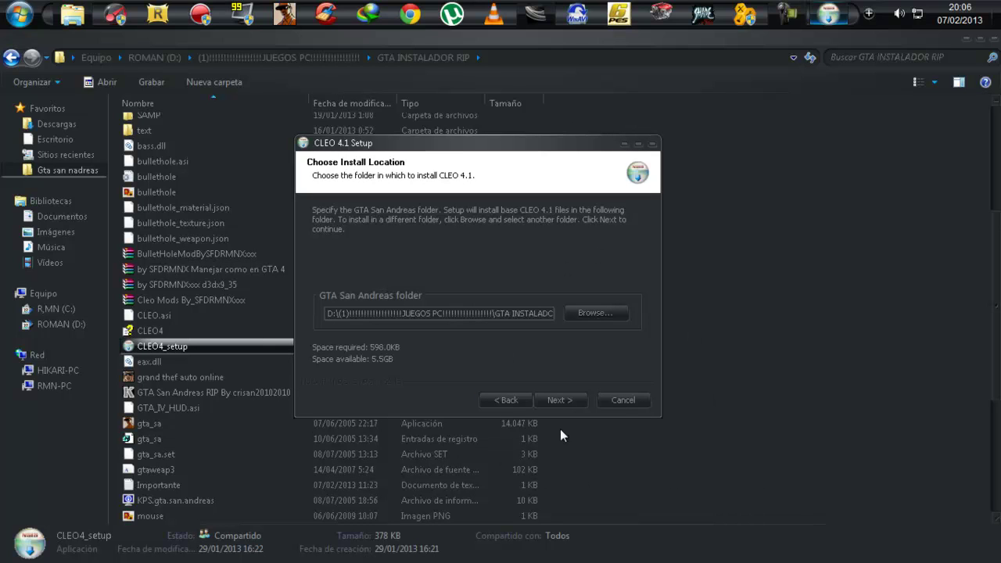
{"action": "left_click", "coordinate": [554, 402]}
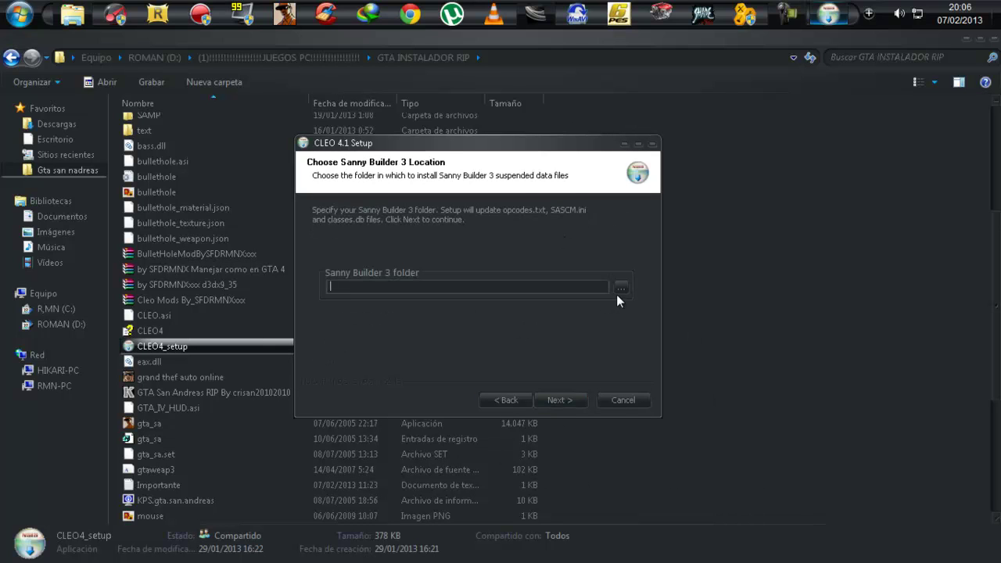
Set the Sanny Builder 3 folder to GTA INSTALADOR RIP inside the JUEGOS PC folder on drive D:.
{"action": "left_click", "coordinate": [620, 288]}
{"action": "left_click", "coordinate": [437, 295]}
{"action": "left_click_drag", "start_coordinate": [531, 196], "coordinate": [423, 153]}
{"action": "left_click", "coordinate": [347, 302]}
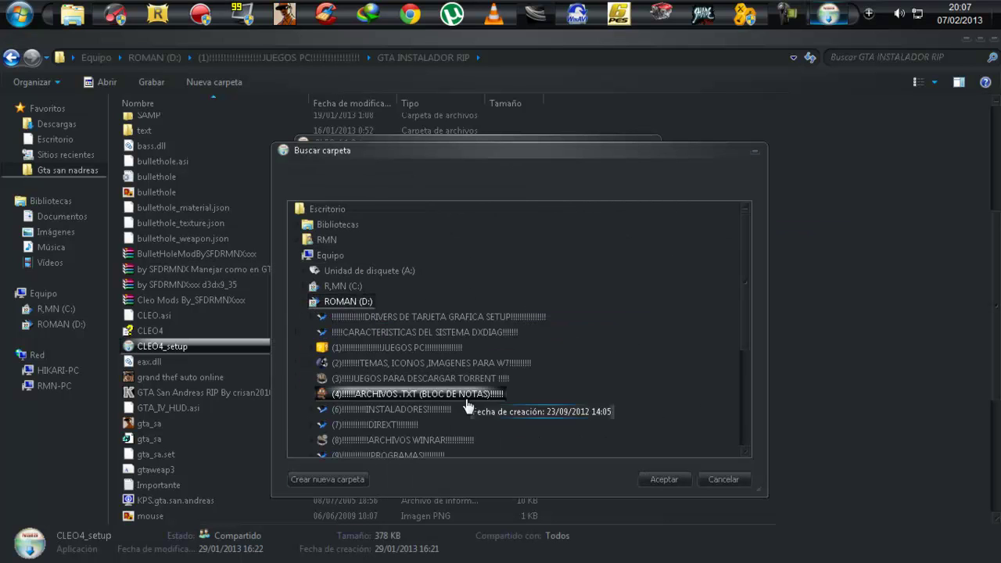
{"action": "left_click", "coordinate": [417, 349]}
{"action": "scroll", "coordinate": [425, 349], "scroll_direction": "down", "scroll_amount": 10}
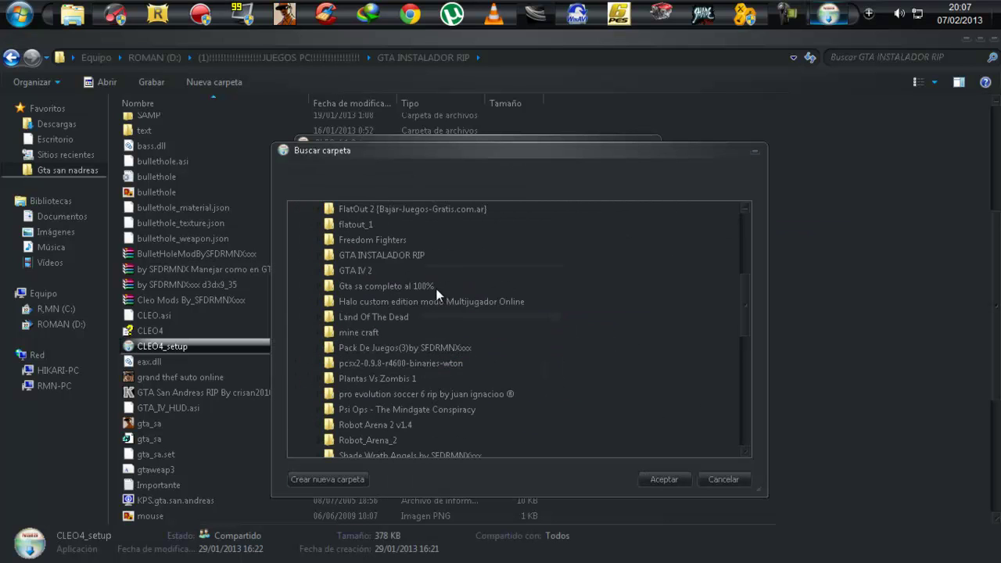
{"action": "left_click", "coordinate": [383, 258]}
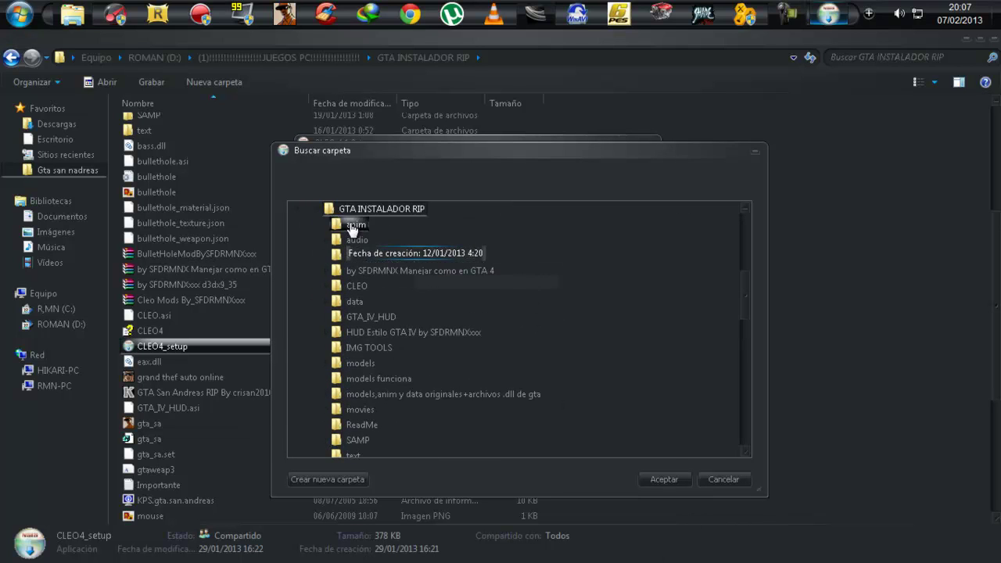
{"action": "left_click", "coordinate": [664, 480]}
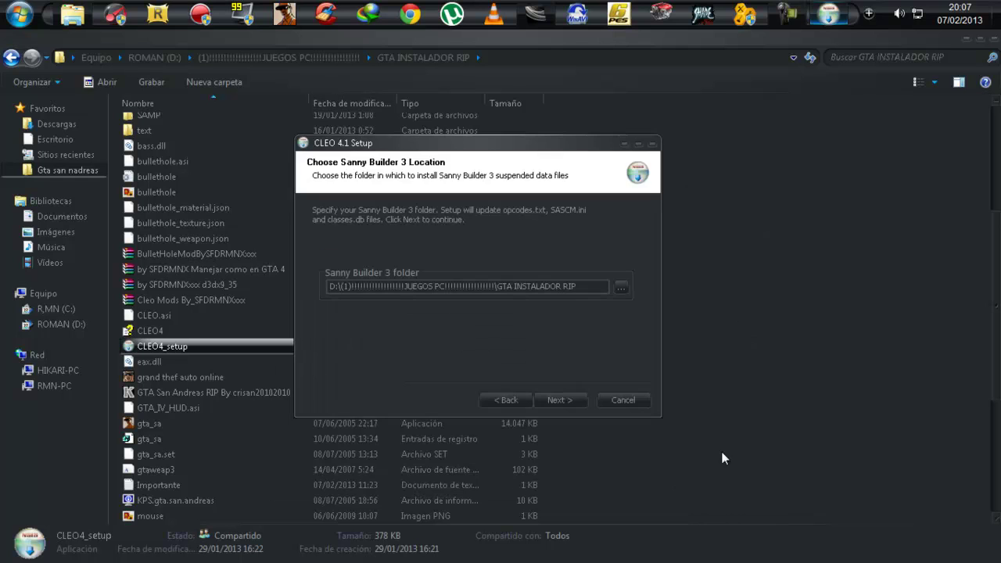
Install CLEO 4.1 with the chosen folders and close the completed setup.
{"action": "left_click", "coordinate": [552, 403]}
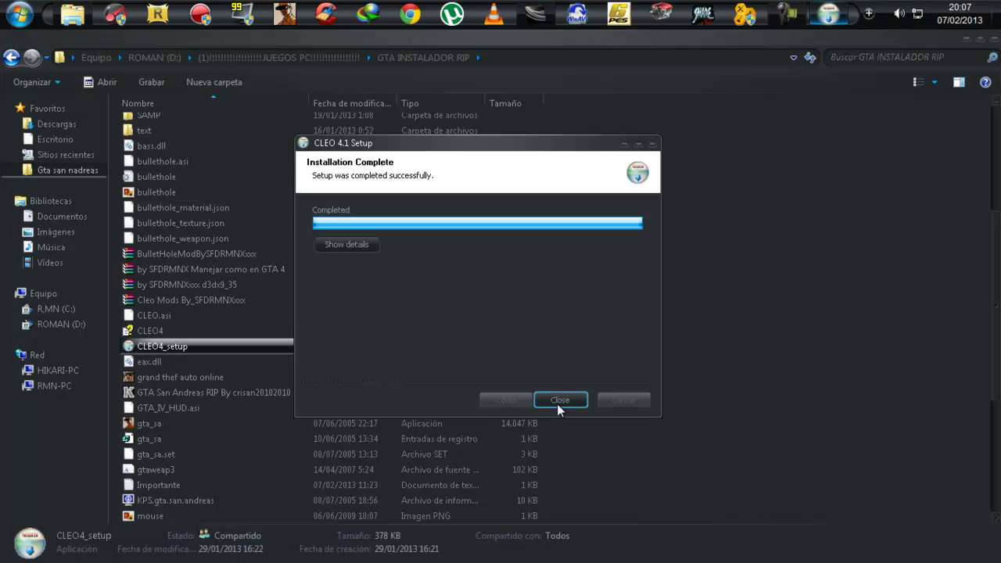
{"action": "left_click", "coordinate": [563, 400]}
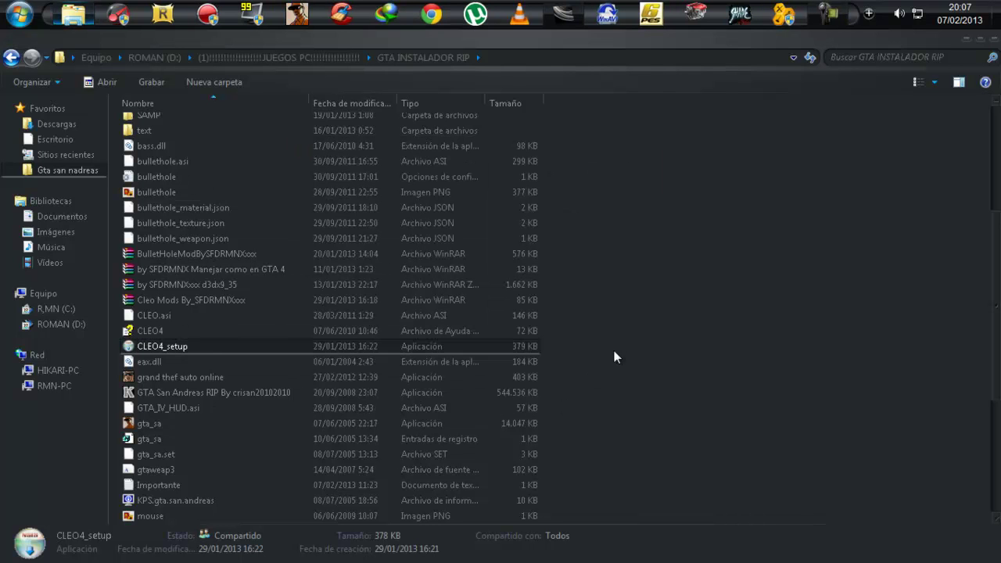
Look over the folders and files inside GTA INSTALADOR RIP after the CLEO installation.
{"action": "left_click_drag", "start_coordinate": [617, 339], "coordinate": [513, 447]}
{"action": "left_click", "coordinate": [642, 398]}
{"action": "left_click_drag", "start_coordinate": [996, 304], "coordinate": [999, 164]}
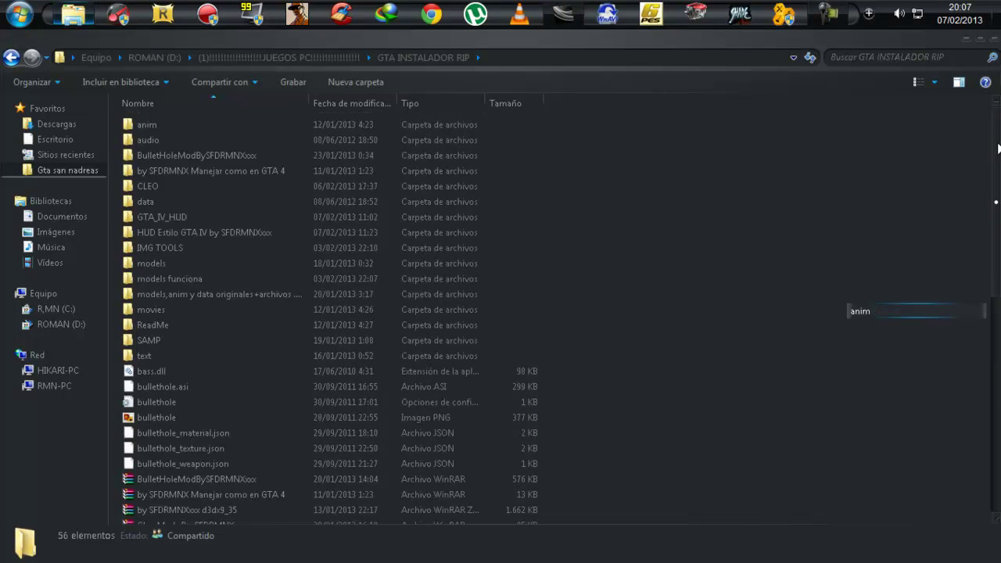
{"action": "left_click_drag", "start_coordinate": [666, 155], "coordinate": [407, 452]}
{"action": "left_click_drag", "start_coordinate": [718, 501], "coordinate": [366, 118]}
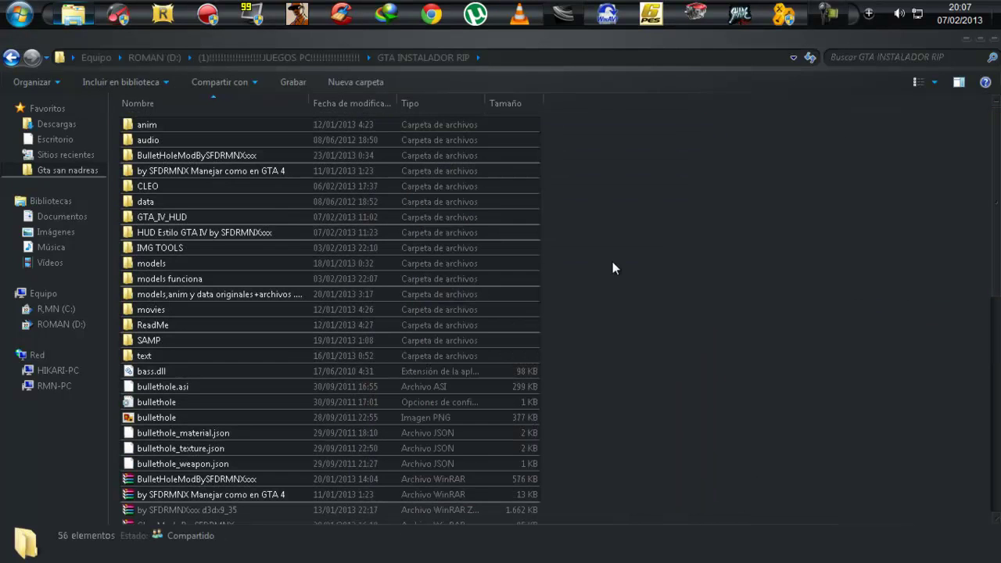
{"action": "left_click", "coordinate": [616, 264]}
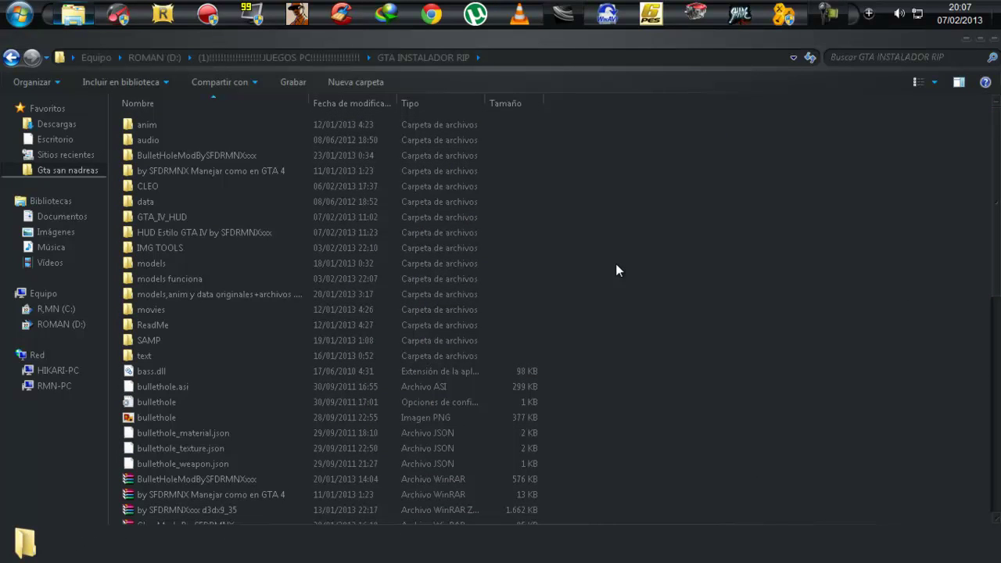
{"action": "left_click", "coordinate": [432, 190]}
{"action": "left_click_drag", "start_coordinate": [664, 210], "coordinate": [410, 401]}
{"action": "left_click", "coordinate": [635, 380]}
{"action": "left_click_drag", "start_coordinate": [662, 384], "coordinate": [414, 129]}
{"action": "left_click", "coordinate": [784, 293]}
{"action": "scroll", "coordinate": [996, 278], "scroll_direction": "down", "scroll_amount": 9}
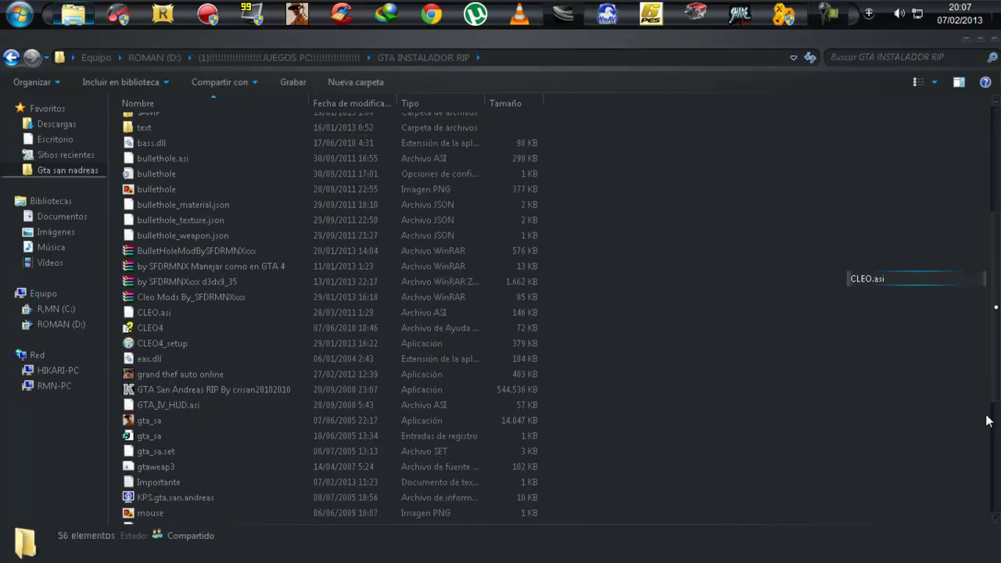
{"action": "scroll", "coordinate": [998, 278], "scroll_direction": "up", "scroll_amount": 9}
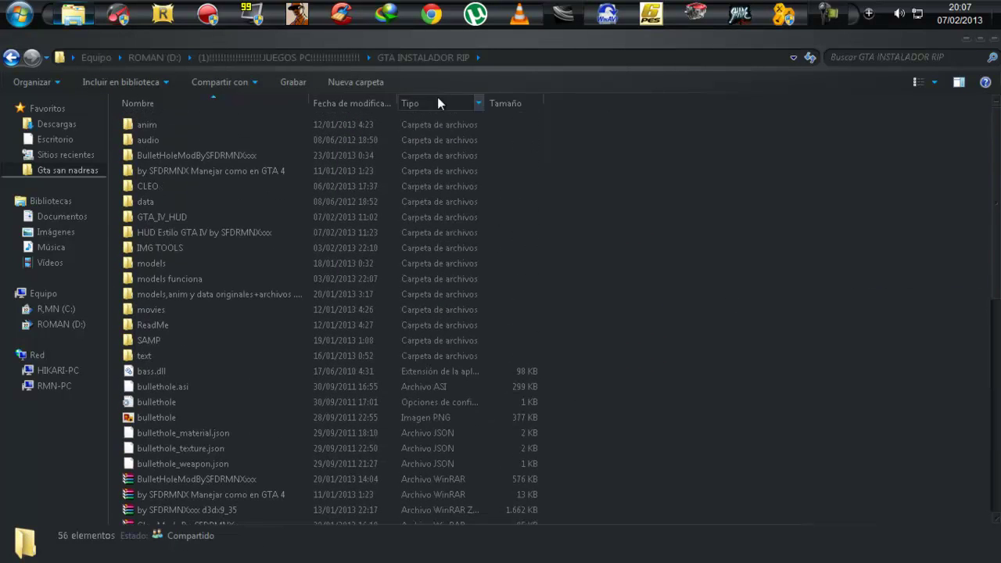
Open the CLEO folder inside GTA INSTALADOR RIP and look through its mod script files.
{"action": "double_click", "coordinate": [175, 187]}
{"action": "left_click", "coordinate": [175, 187]}
{"action": "left_click", "coordinate": [744, 136]}
{"action": "left_click", "coordinate": [22, 66]}
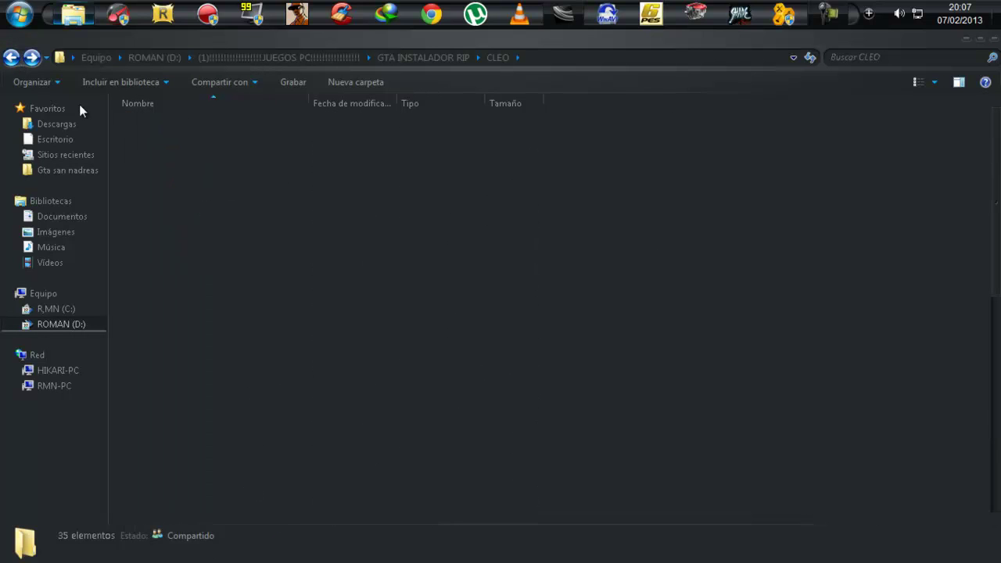
{"action": "double_click", "coordinate": [171, 189]}
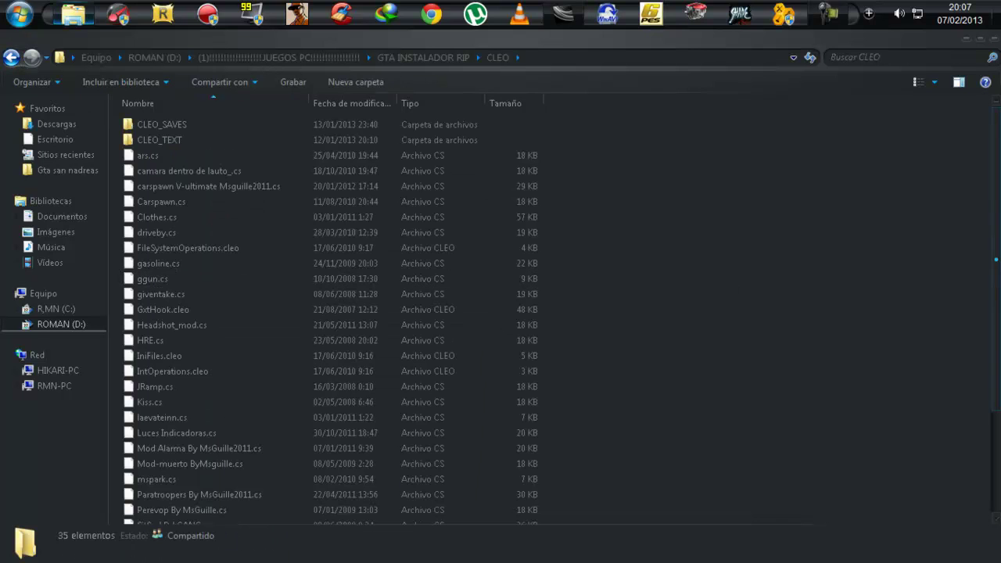
{"action": "left_click_drag", "start_coordinate": [993, 404], "coordinate": [995, 344]}
{"action": "left_click_drag", "start_coordinate": [584, 225], "coordinate": [441, 355]}
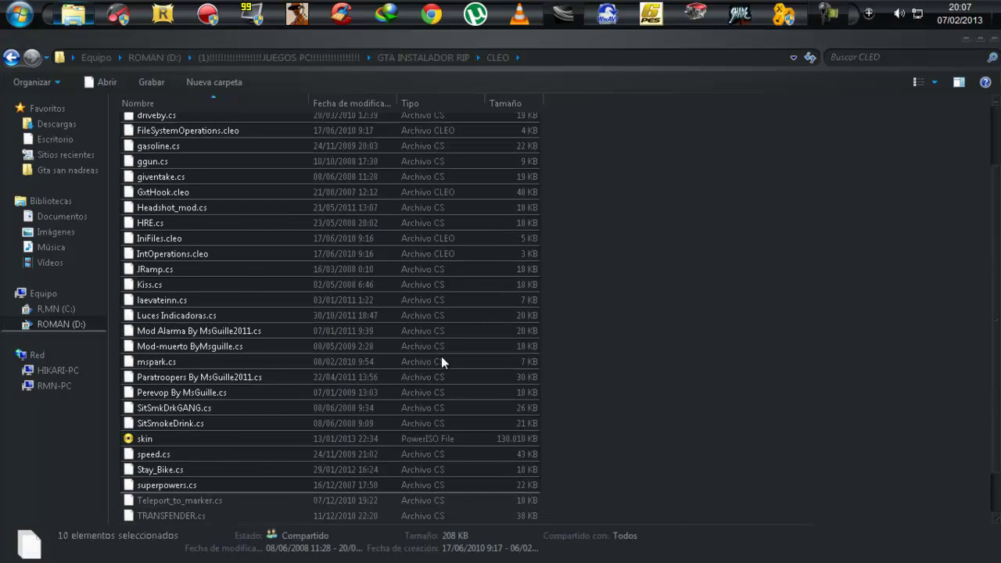
{"action": "left_click_drag", "start_coordinate": [623, 510], "coordinate": [343, 73]}
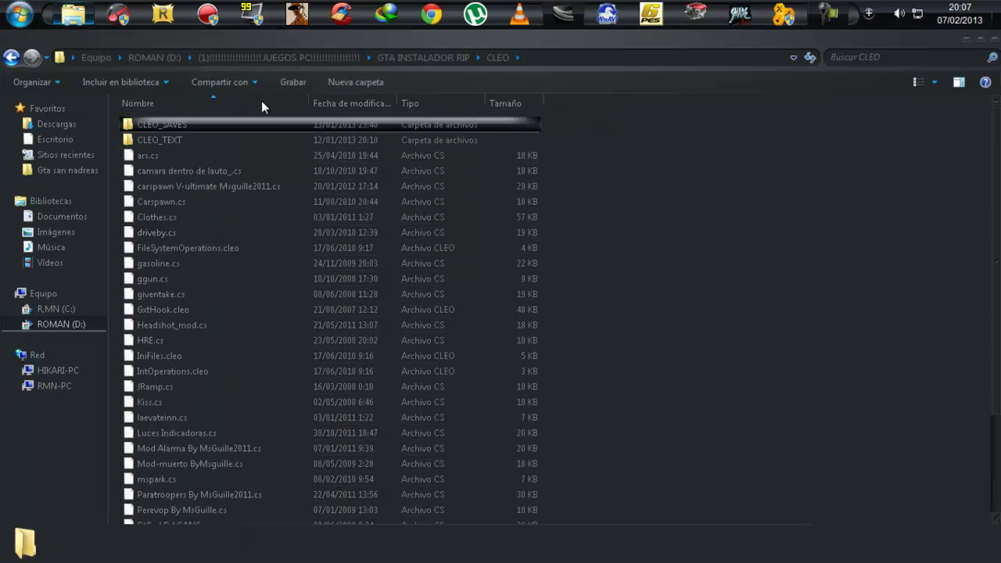
Return to the GTA INSTALADOR RIP folder and look over its contents.
{"action": "left_click", "coordinate": [13, 58]}
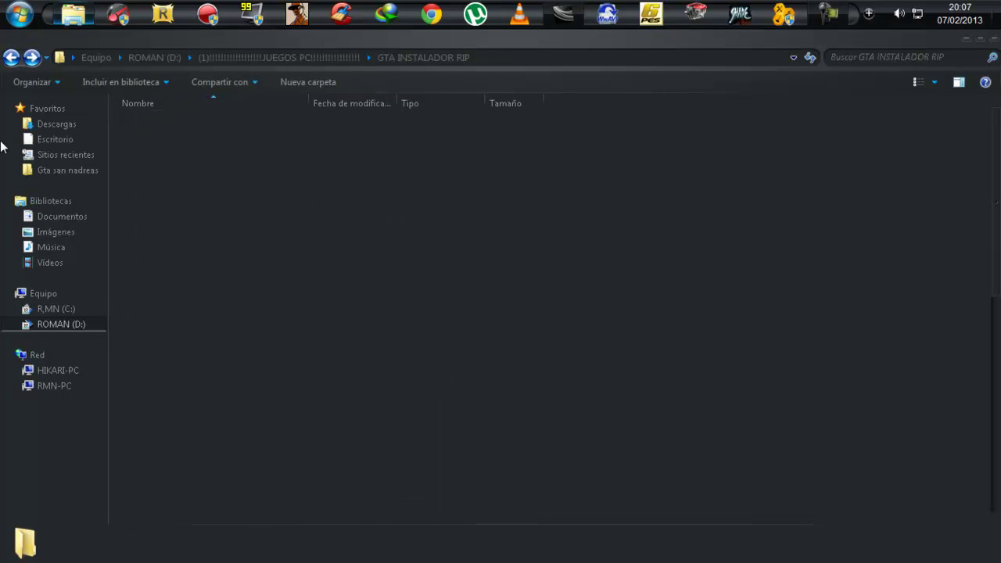
{"action": "left_click_drag", "start_coordinate": [996, 237], "coordinate": [983, 139]}
{"action": "left_click_drag", "start_coordinate": [600, 253], "coordinate": [385, 483]}
{"action": "mouse_move", "coordinate": [997, 257]}
{"action": "left_mouse_down"}
{"action": "mouse_move", "coordinate": [999, 299]}
{"action": "mouse_move", "coordinate": [999, 250]}
{"action": "left_mouse_up"}
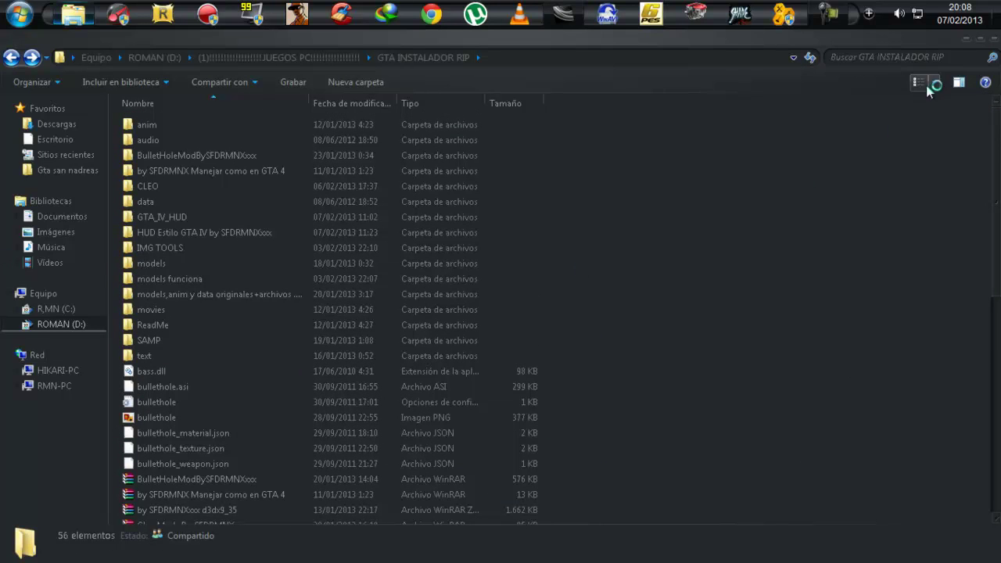
Minimize the folder window, switch to Chrome and open the bookmarked YouTube channel page.
{"action": "left_click", "coordinate": [966, 38]}
{"action": "left_click_drag", "start_coordinate": [475, 249], "coordinate": [454, 559]}
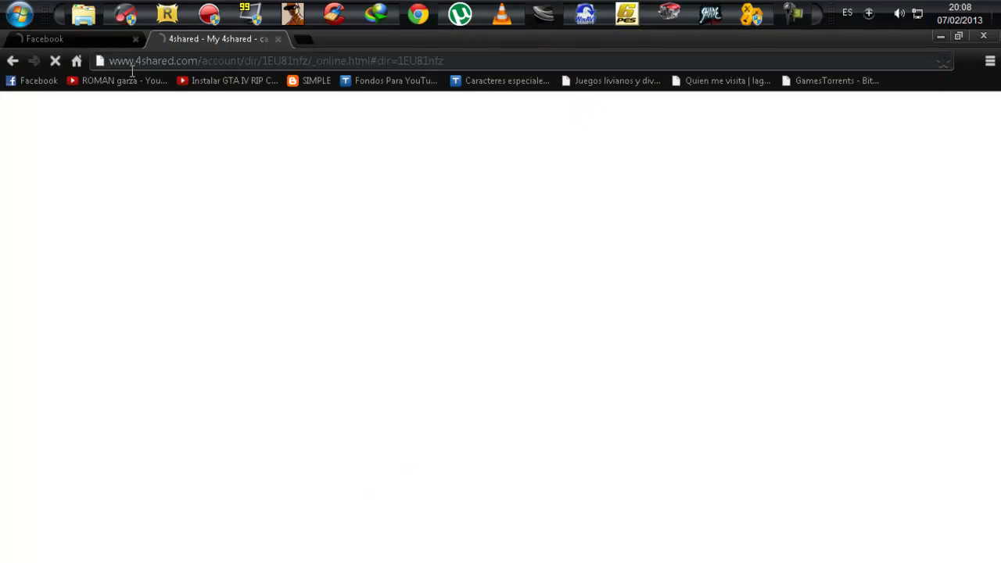
{"action": "left_click", "coordinate": [118, 81]}
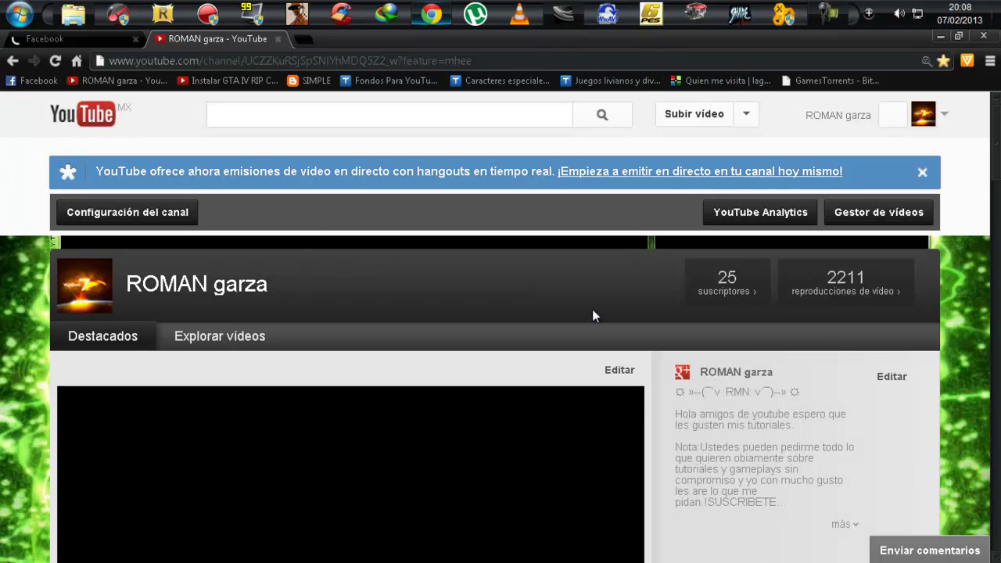
Look through the YouTube channel's featured video, description, uploaded videos and playlists.
{"action": "scroll", "coordinate": [456, 412], "scroll_direction": "down", "scroll_amount": 1}
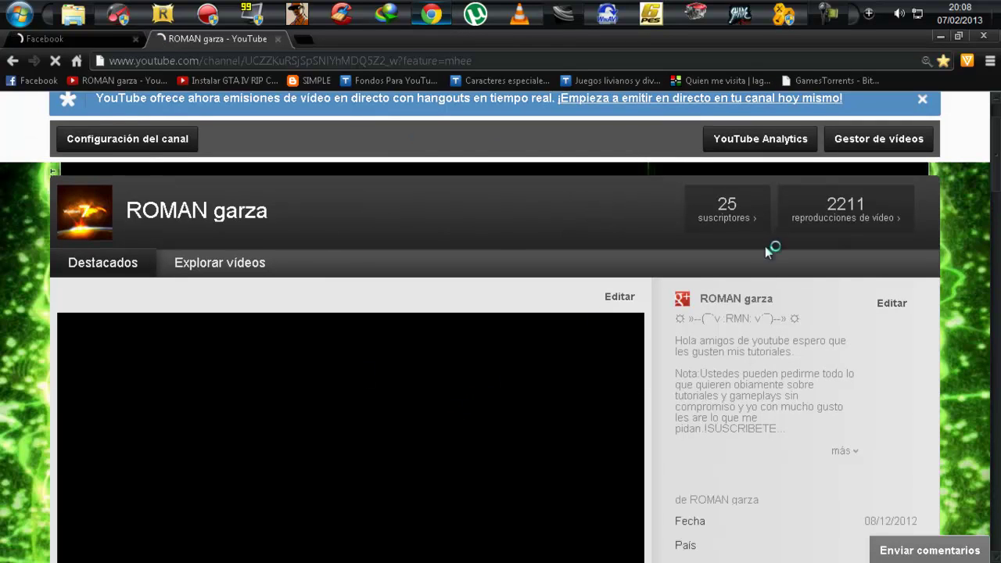
{"action": "scroll", "coordinate": [535, 226], "scroll_direction": "up", "scroll_amount": 1}
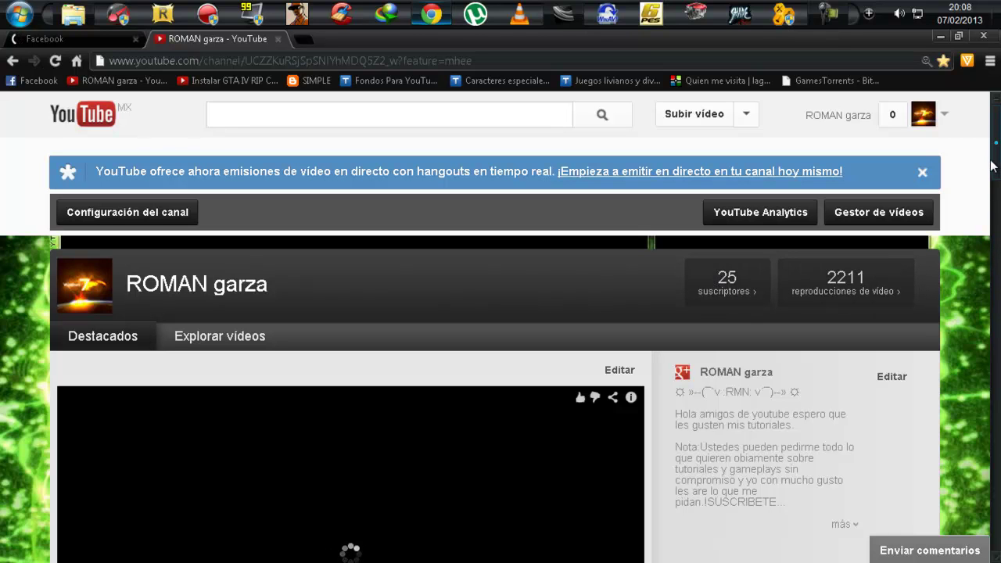
{"action": "scroll", "coordinate": [997, 188], "scroll_direction": "down", "scroll_amount": 3}
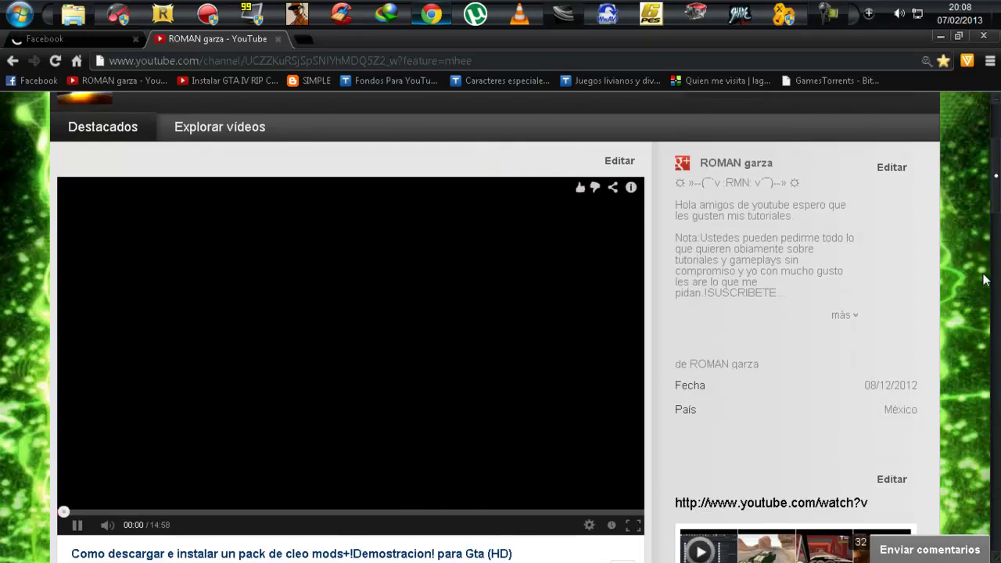
{"action": "scroll", "coordinate": [987, 264], "scroll_direction": "down", "scroll_amount": 10}
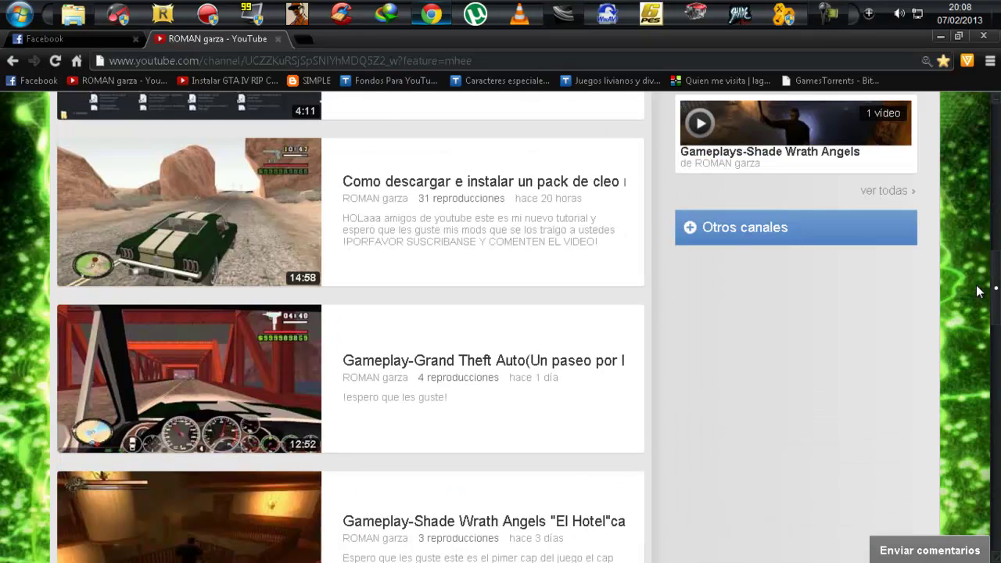
{"action": "scroll", "coordinate": [978, 293], "scroll_direction": "up", "scroll_amount": 10}
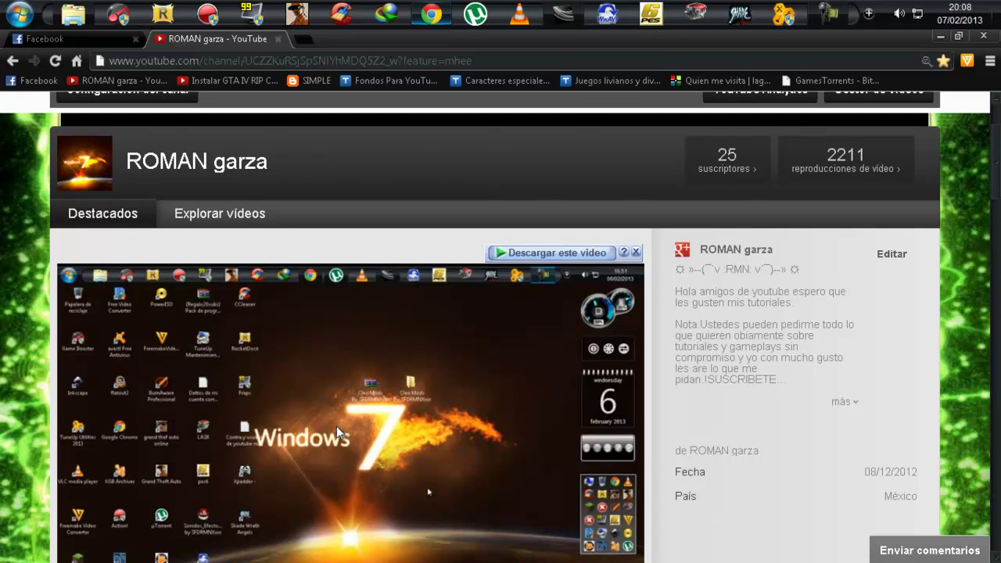
{"action": "scroll", "coordinate": [337, 431], "scroll_direction": "down", "scroll_amount": 4}
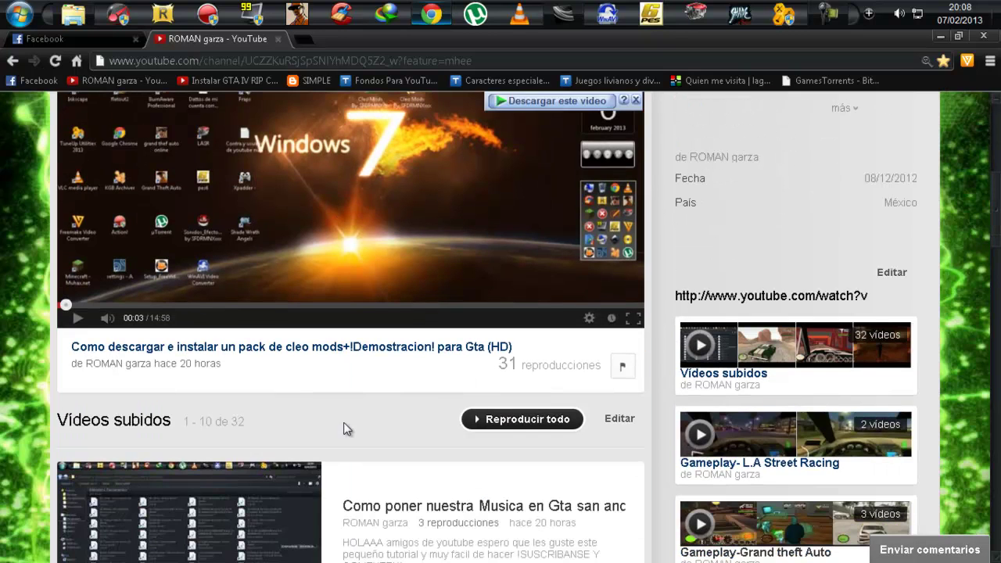
{"action": "scroll", "coordinate": [378, 405], "scroll_direction": "down", "scroll_amount": 4}
{"action": "scroll", "coordinate": [372, 392], "scroll_direction": "down", "scroll_amount": 1}
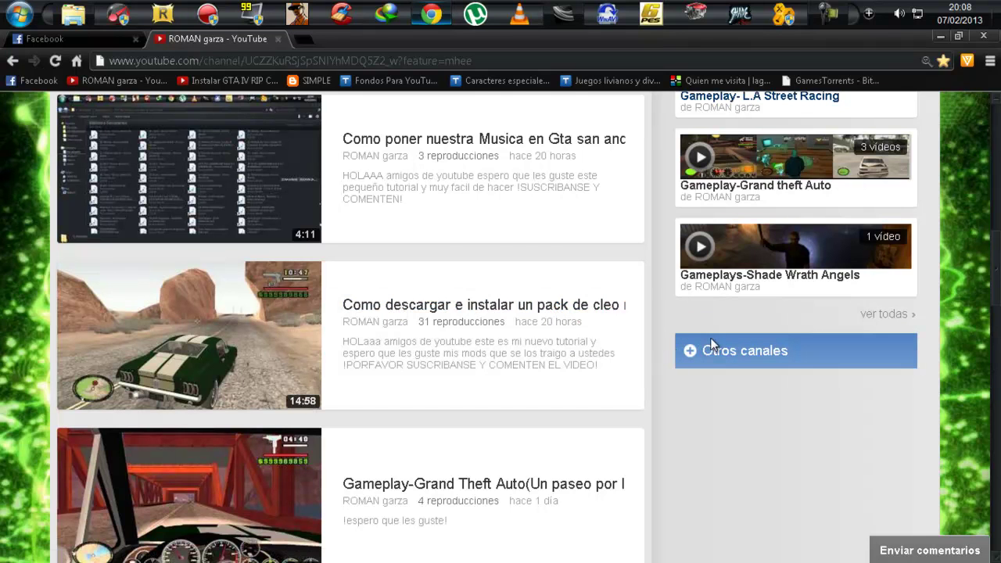
{"action": "scroll", "coordinate": [712, 344], "scroll_direction": "down", "scroll_amount": 1}
{"action": "left_click_drag", "start_coordinate": [999, 284], "coordinate": [997, 184]}
{"action": "scroll", "coordinate": [931, 232], "scroll_direction": "up", "scroll_amount": 2}
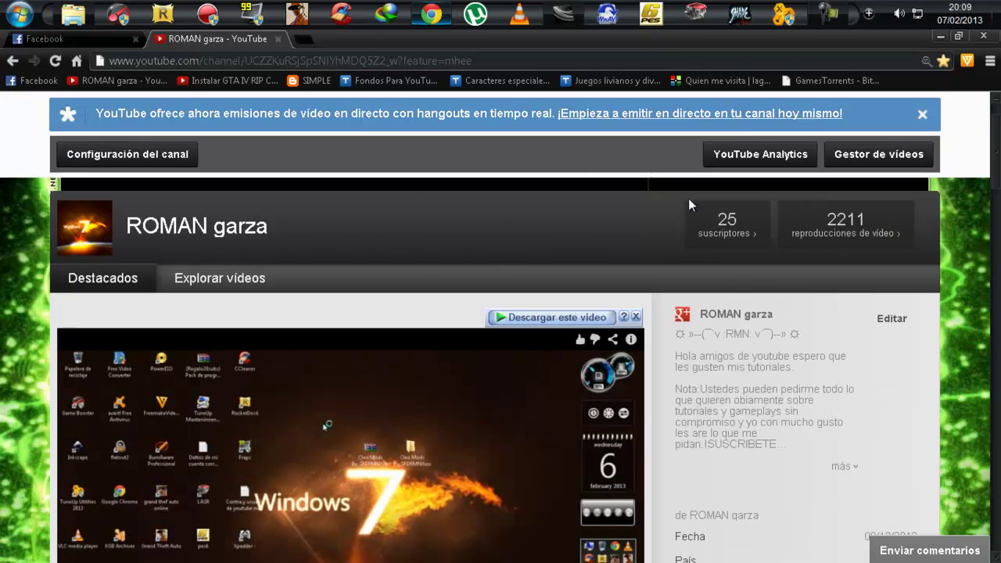
Minimize the browser to show the desktop and bring up the screen recorder window.
{"action": "left_click", "coordinate": [431, 14]}
{"action": "left_click_drag", "start_coordinate": [497, 260], "coordinate": [4, 547]}
{"action": "left_click_drag", "start_coordinate": [536, 560], "coordinate": [3, 6]}
{"action": "left_click", "coordinate": [576, 338]}
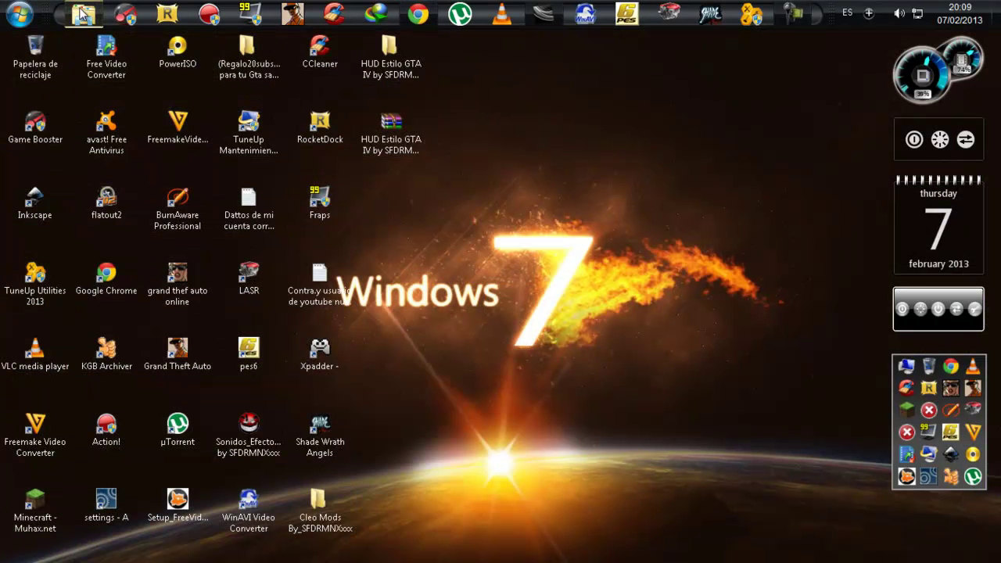
{"action": "left_click", "coordinate": [792, 15]}
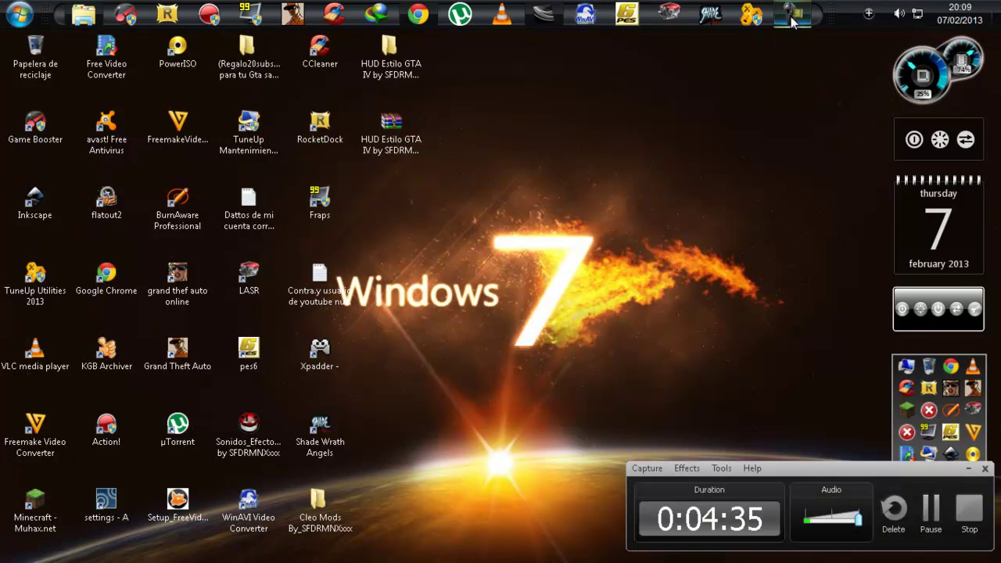
{"action": "left_click_drag", "start_coordinate": [851, 477], "coordinate": [832, 476]}
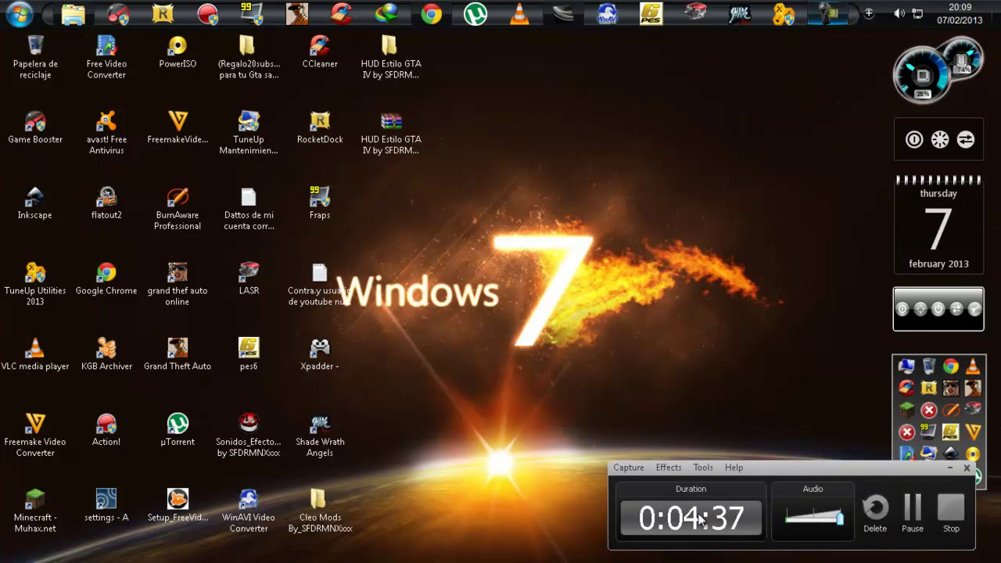